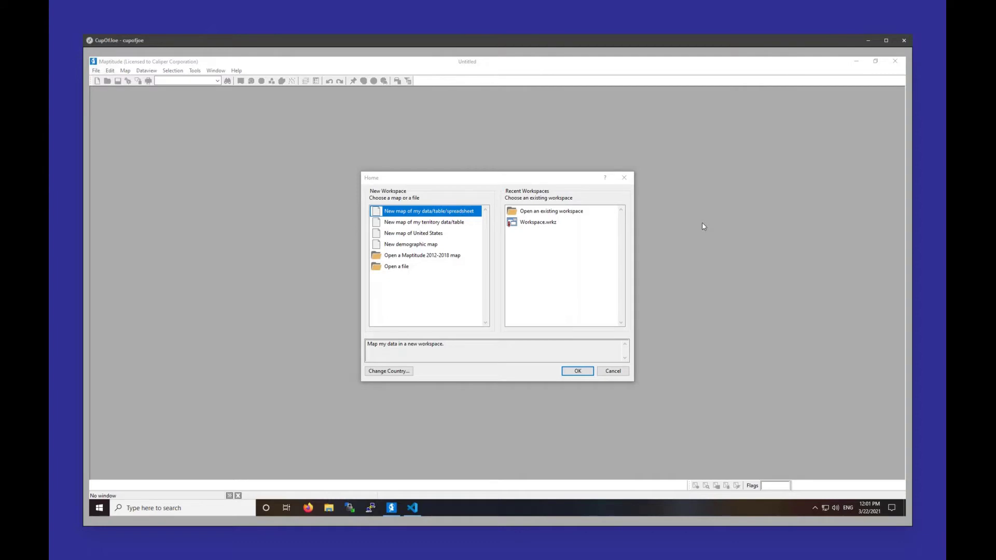
- Create a new map of the United States with the USA (HERE) – 2020 Quarter 4 region data
double_click(407, 233)
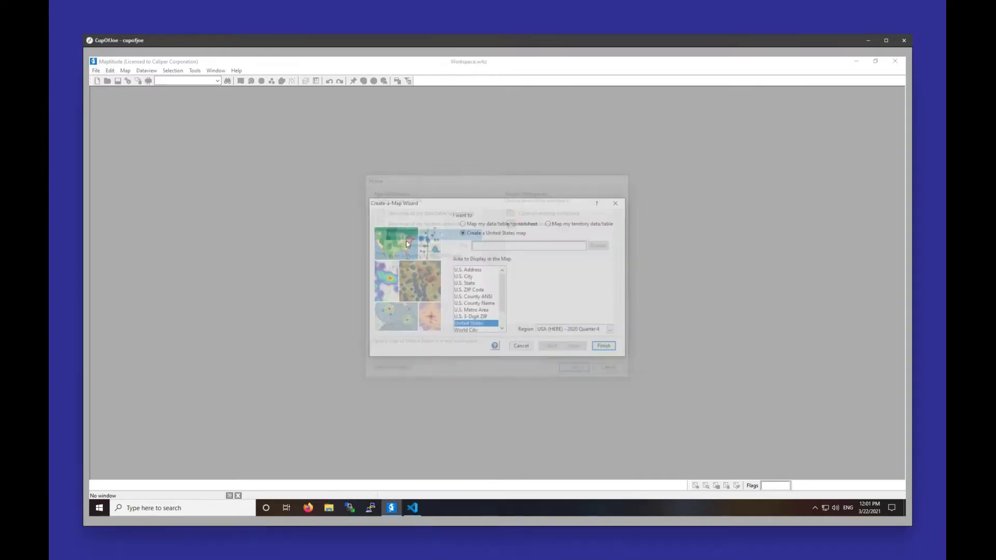
click(603, 349)
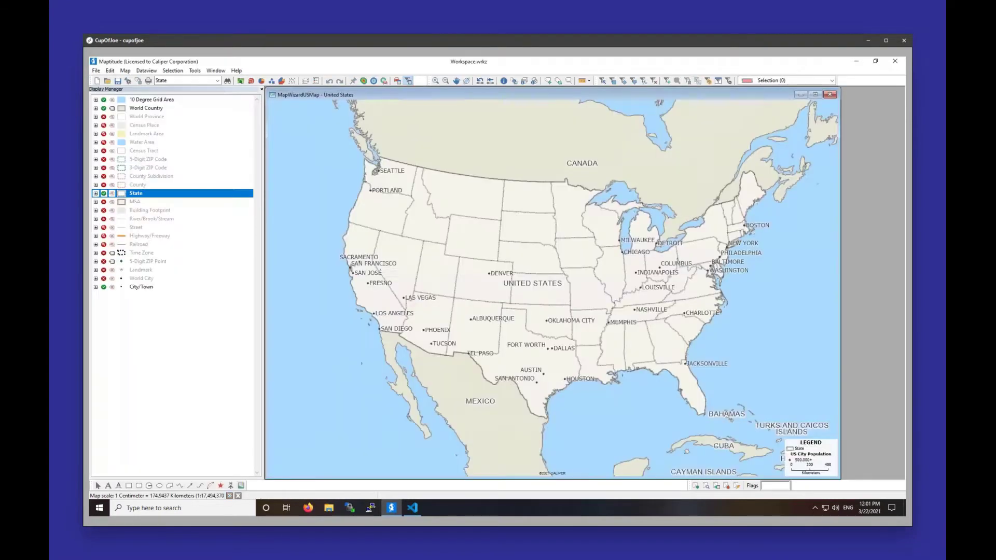
mouse_move(601, 351)
- Examine the demographic fields in the 5-Digit ZIP Code layer's dataview, including the Female 65+ description, and close the dataview
right_click(151, 159)
click(173, 187)
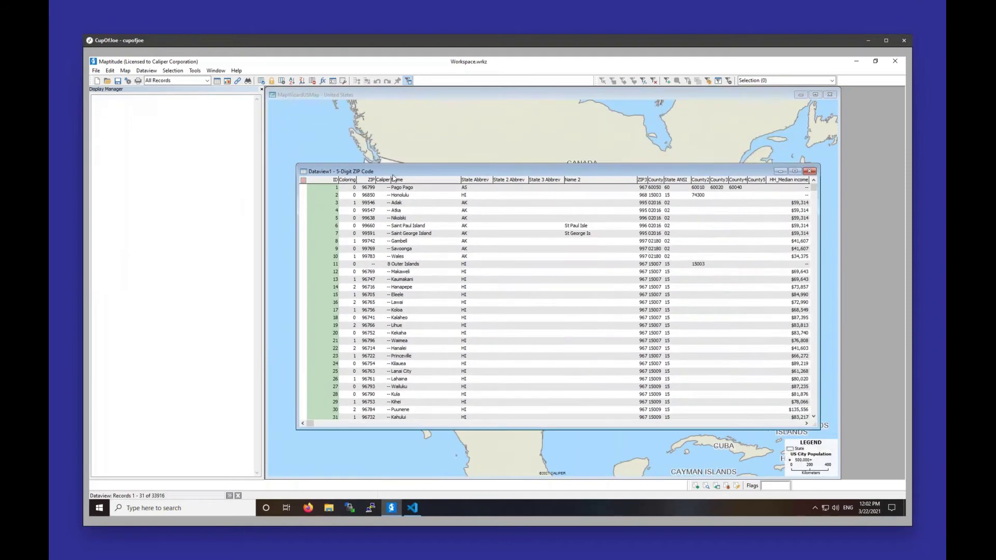
click(780, 423)
click(780, 423)
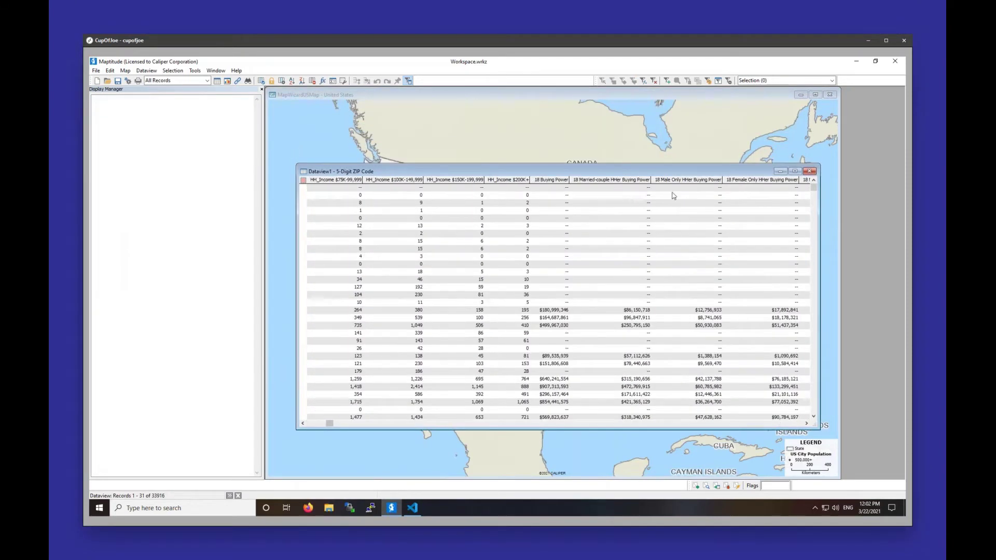
click(779, 424)
click(780, 425)
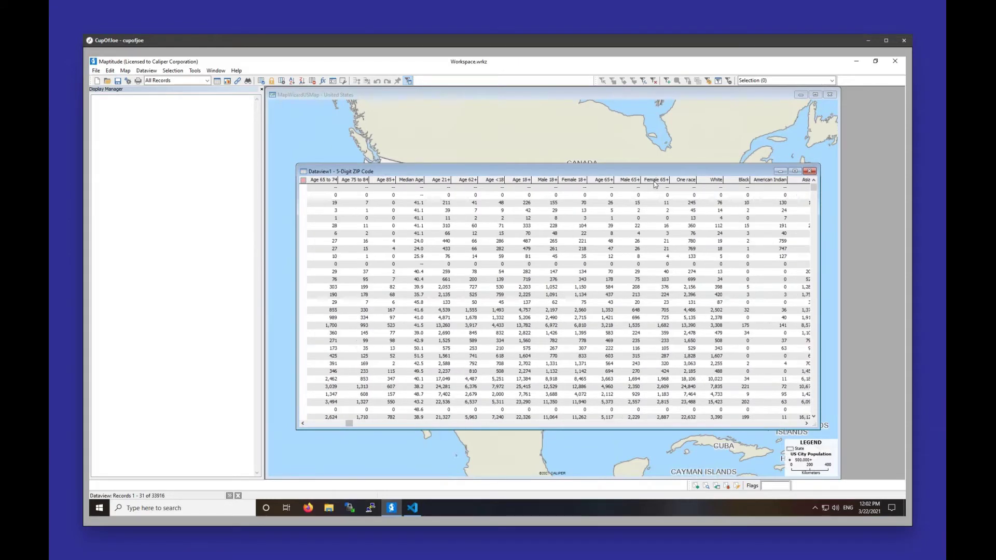
mouse_move(655, 186)
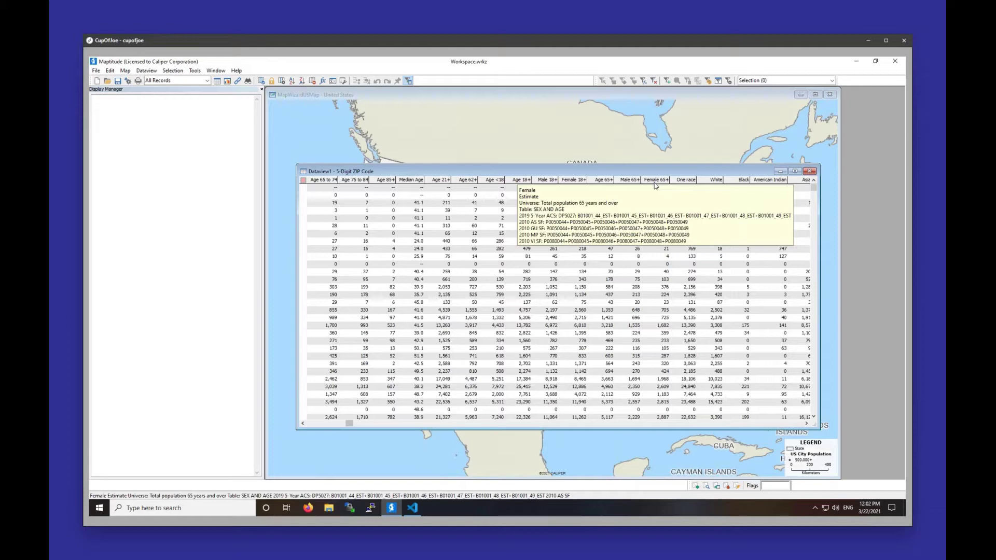
click(810, 171)
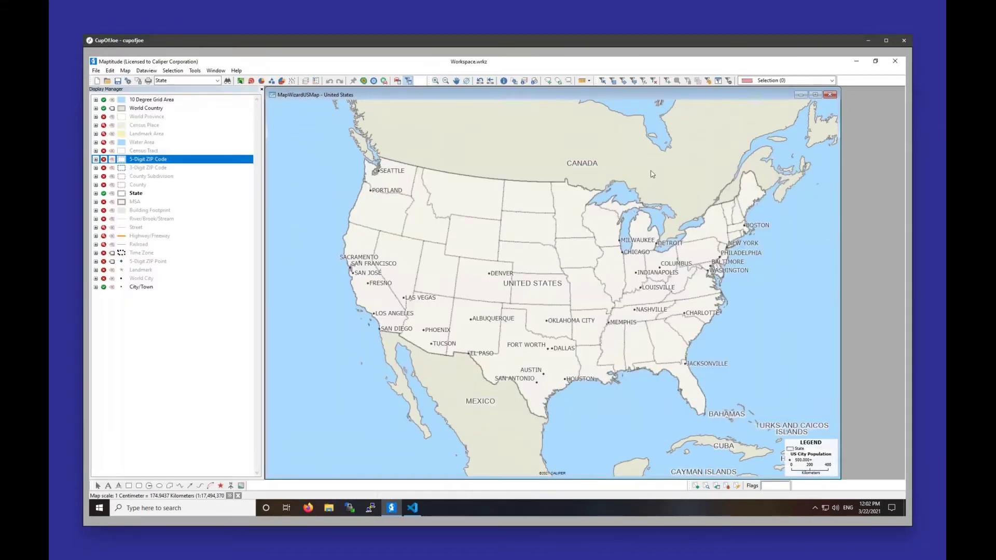
mouse_move(686, 326)
click(168, 210)
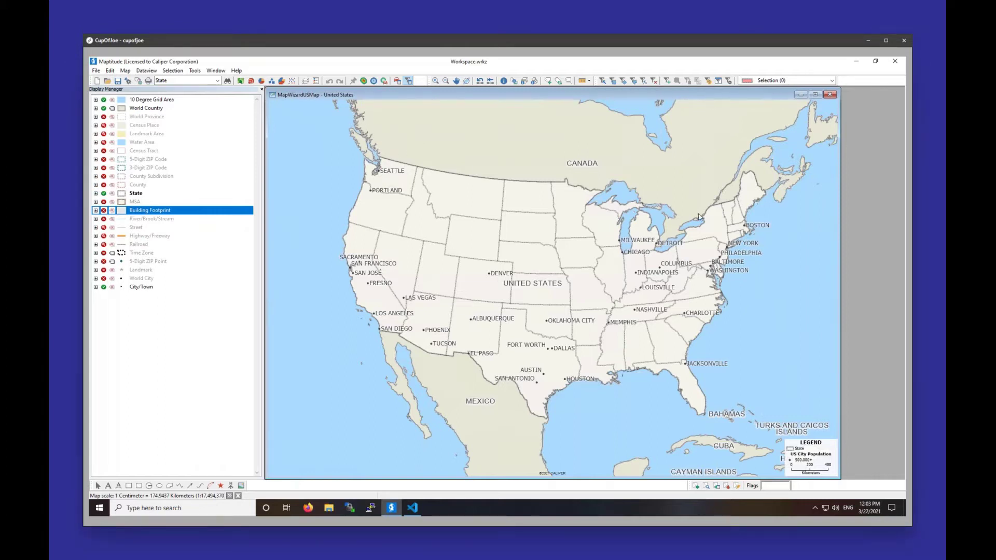
mouse_move(699, 217)
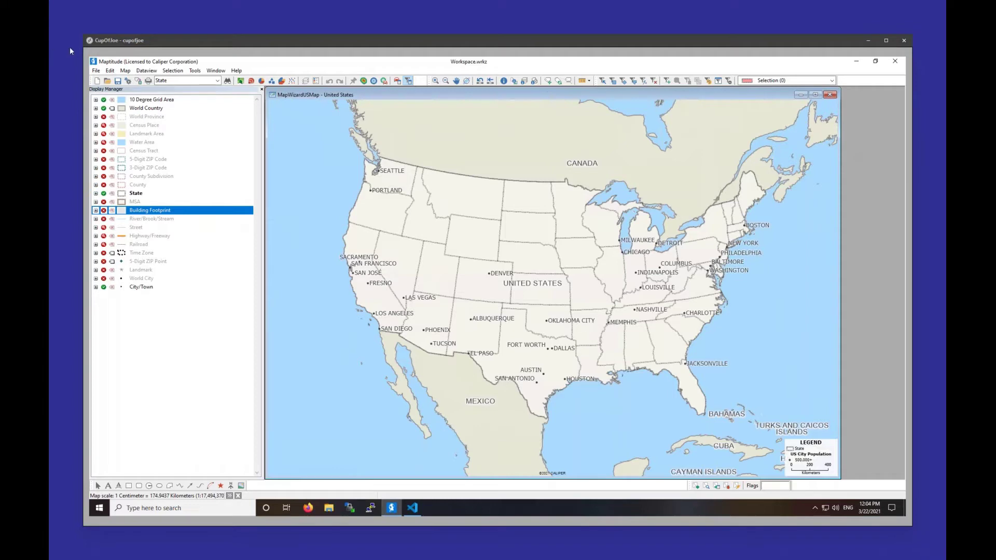
- Add the Sites sheet of Logistics United States.xlsx from the Tutorial folder as the data source for the map
click(125, 71)
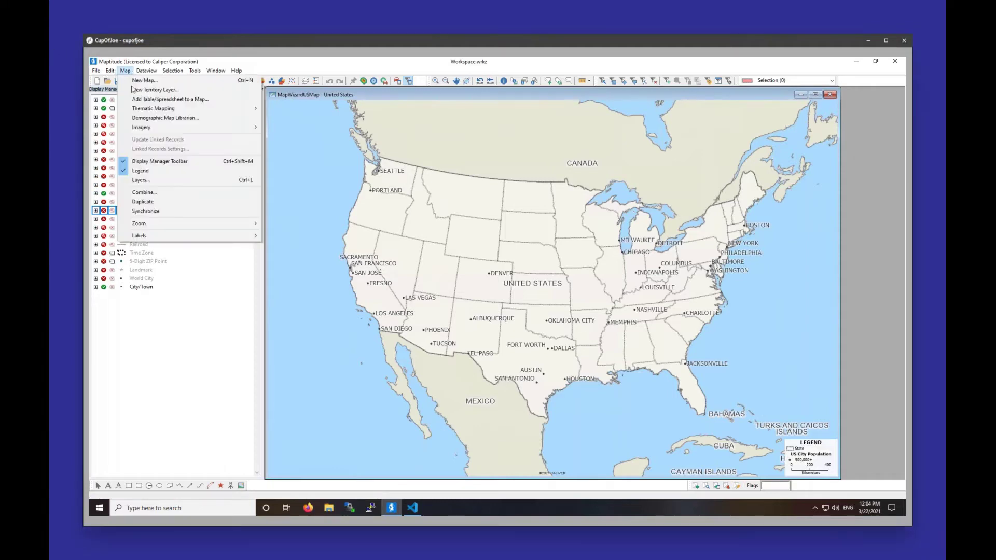
click(144, 100)
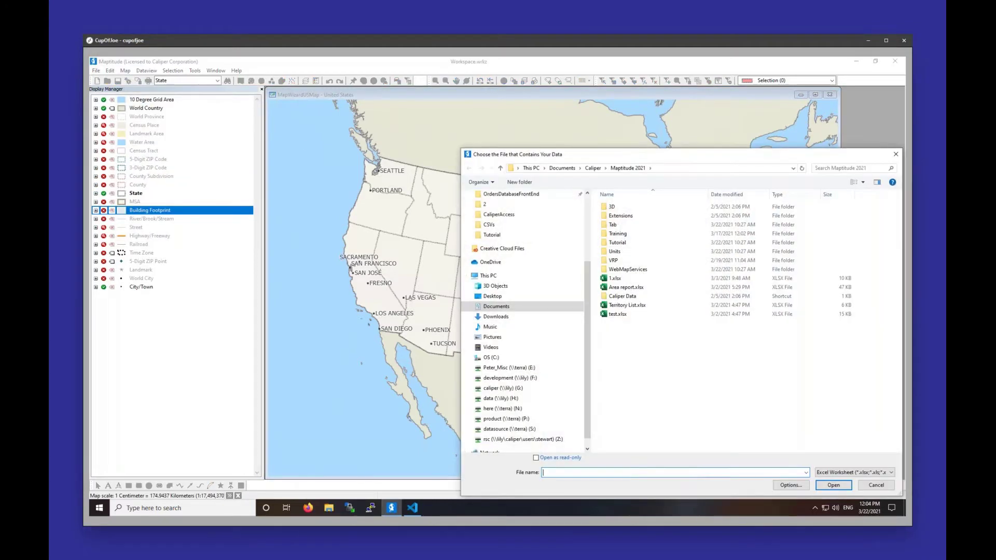
click(615, 242)
double_click(615, 242)
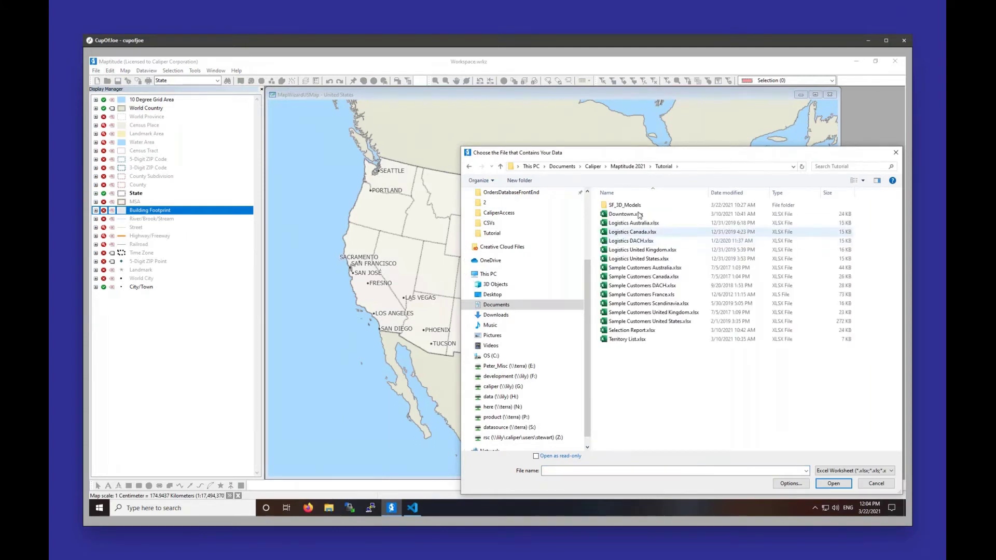
click(636, 262)
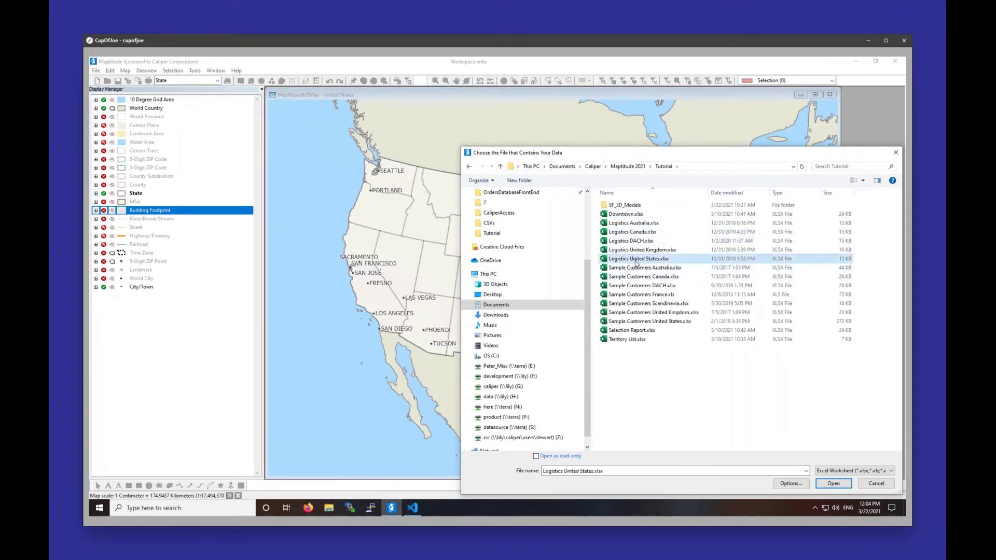
double_click(636, 263)
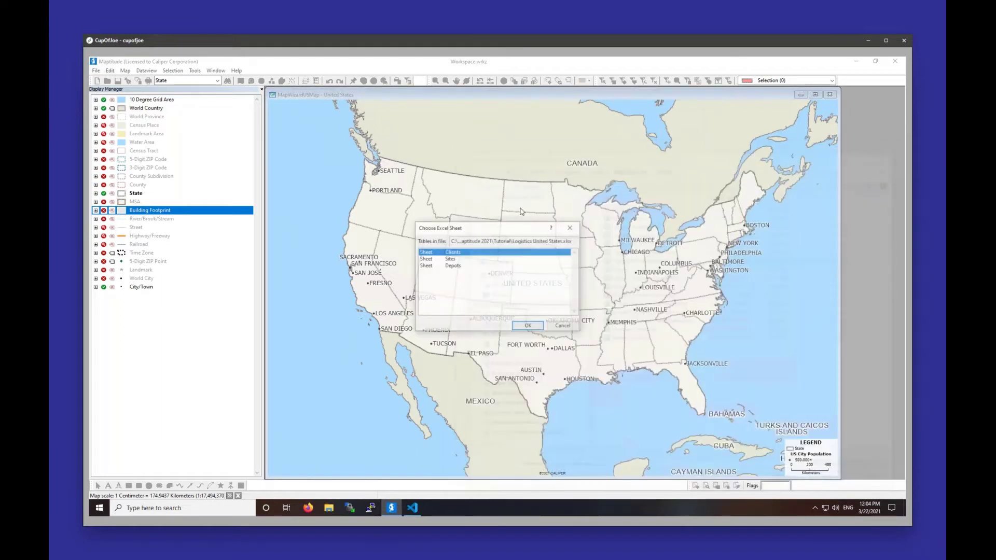
click(474, 260)
click(528, 325)
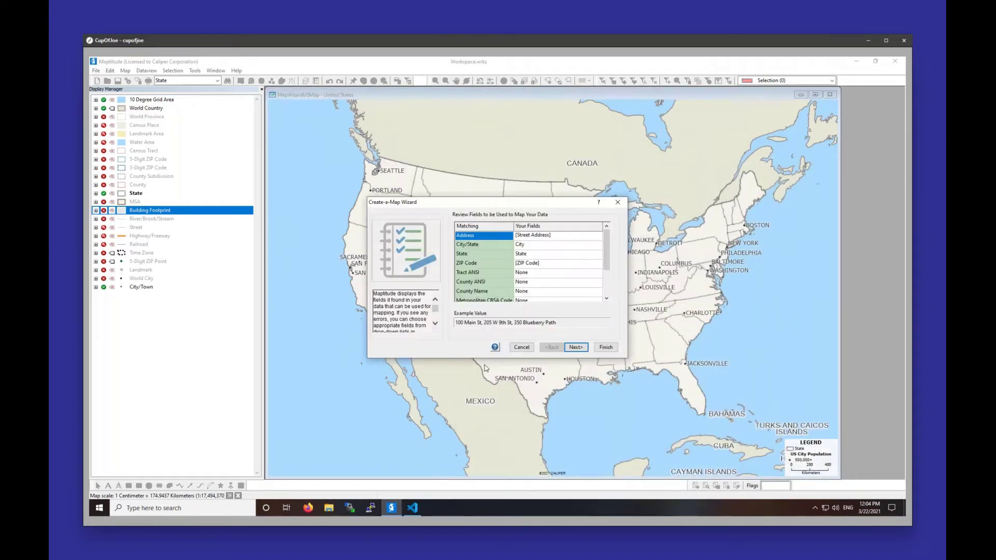
- Keep the matched address fields, locate records by Address, ZIP Code or City on the existing United States map, and import the data
click(576, 347)
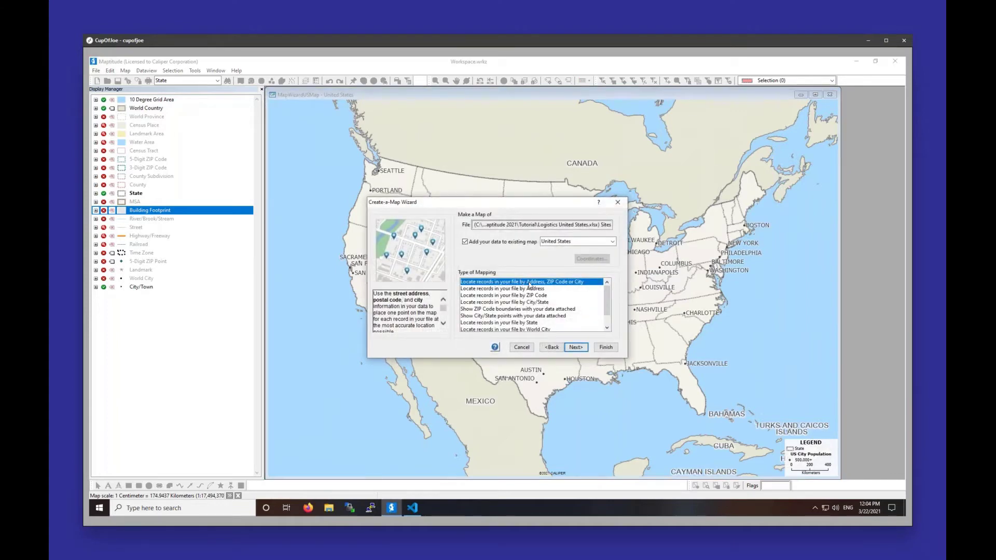
click(576, 348)
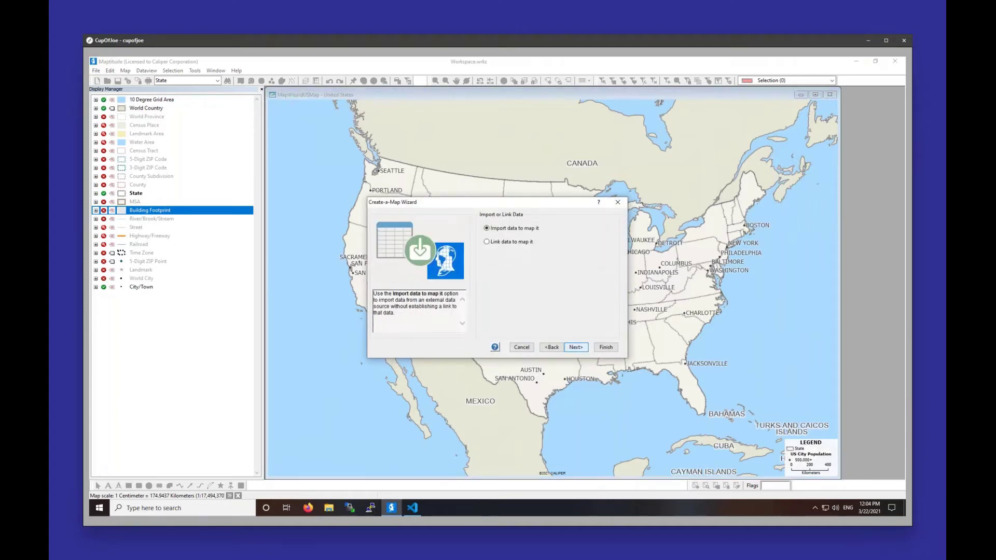
click(577, 347)
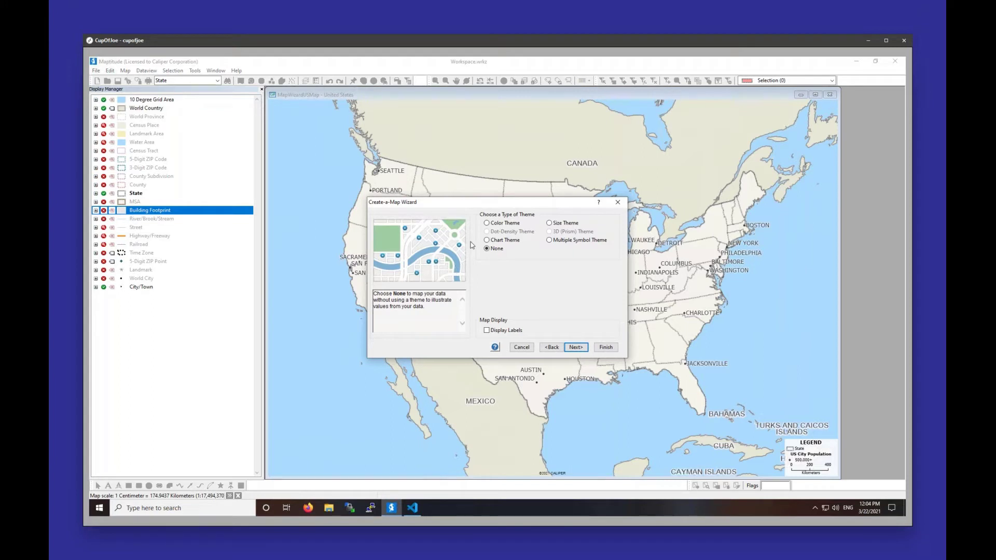
click(511, 223)
click(500, 249)
click(496, 224)
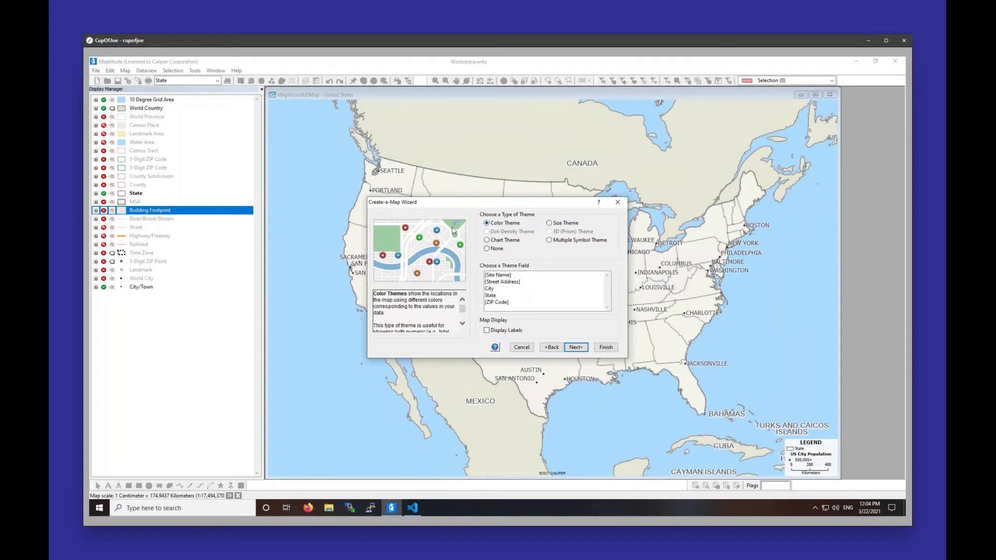
click(492, 250)
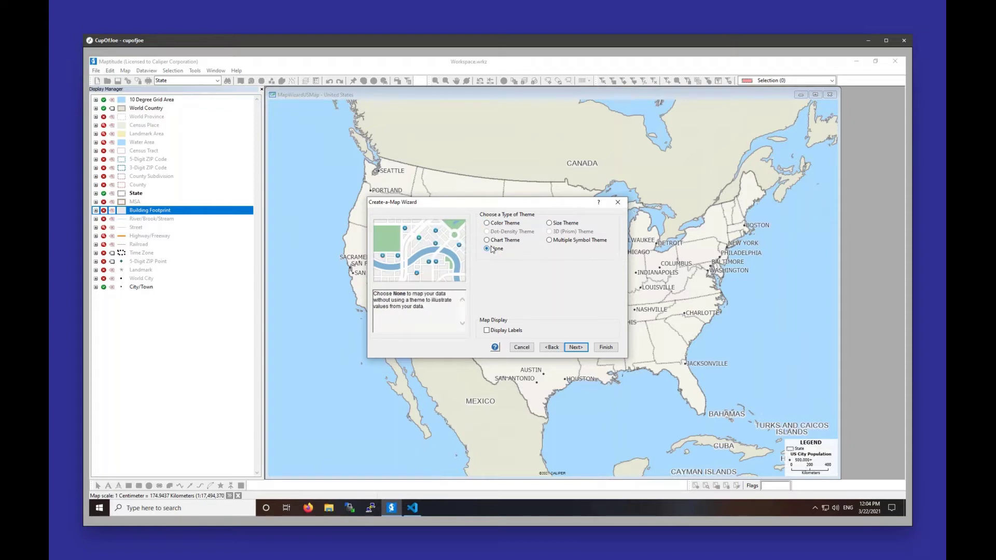
- Finish the Create-a-Map Wizard to plot the sites without a theme or labels
click(576, 347)
click(605, 347)
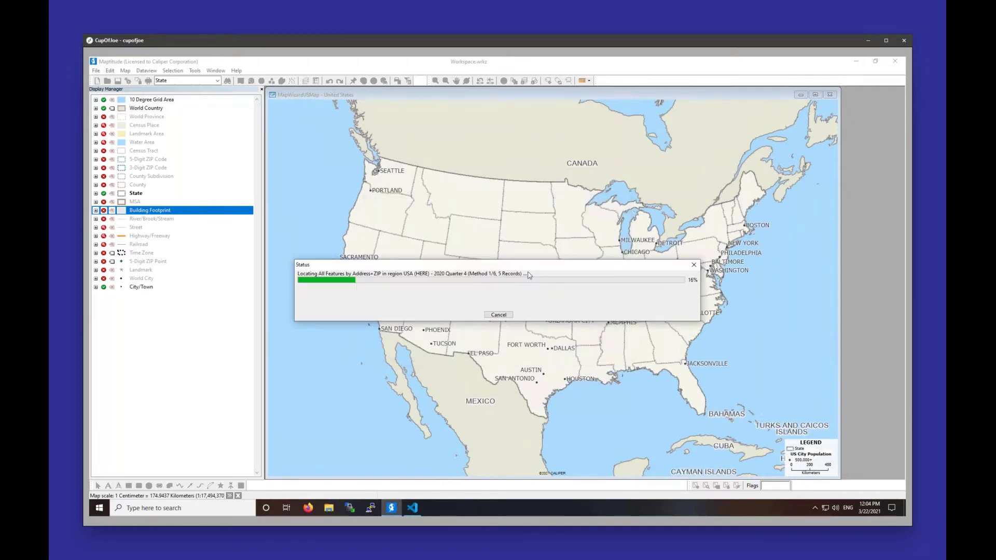
click(596, 338)
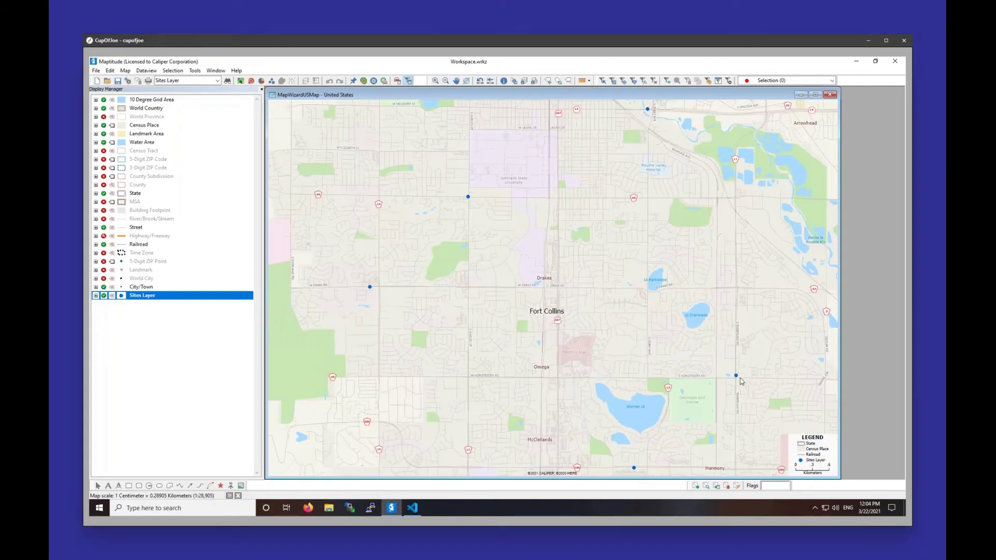
mouse_move(737, 376)
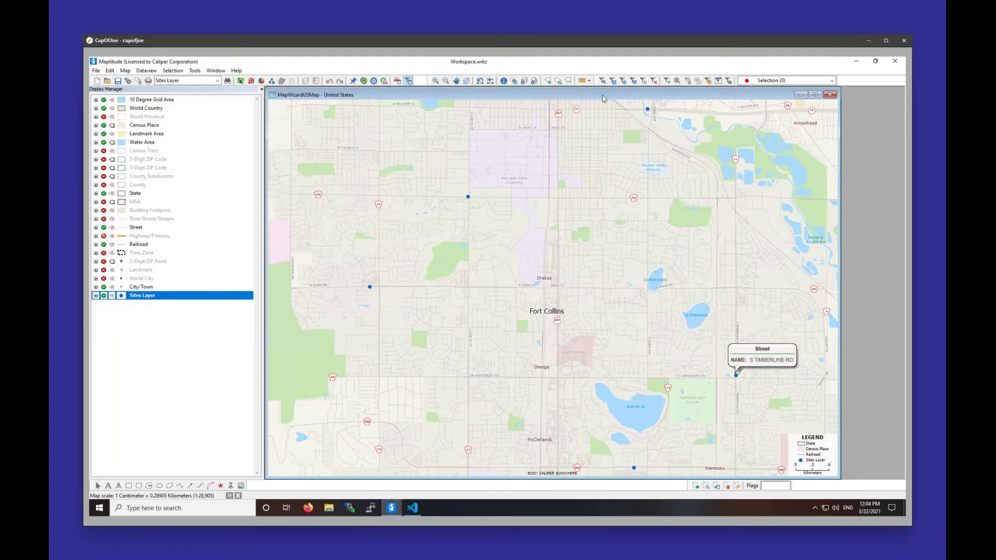
- Create a Sites Layer selection set named My Stores containing the site southwest of Colorado State University and the southern site near Harmony
click(667, 82)
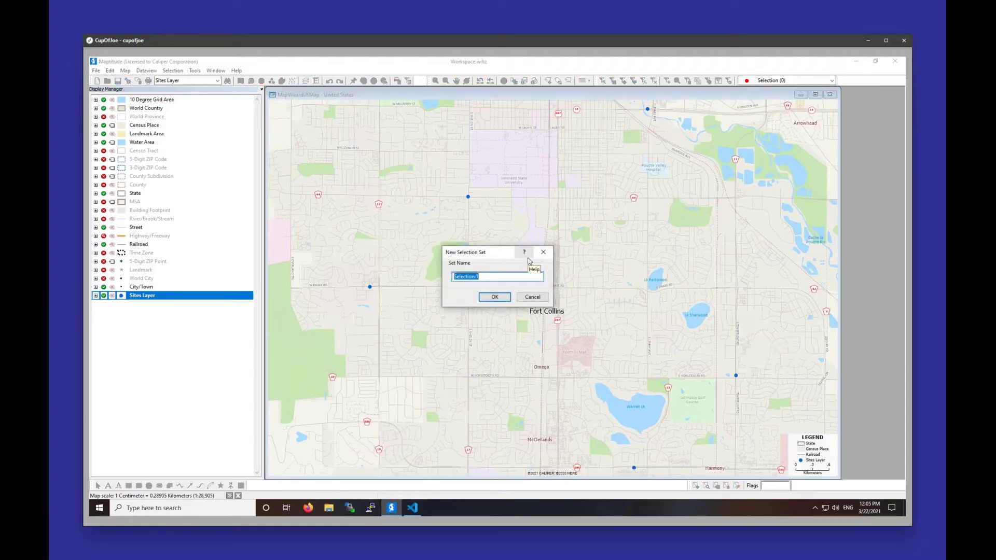
text(My Stores)
click(495, 298)
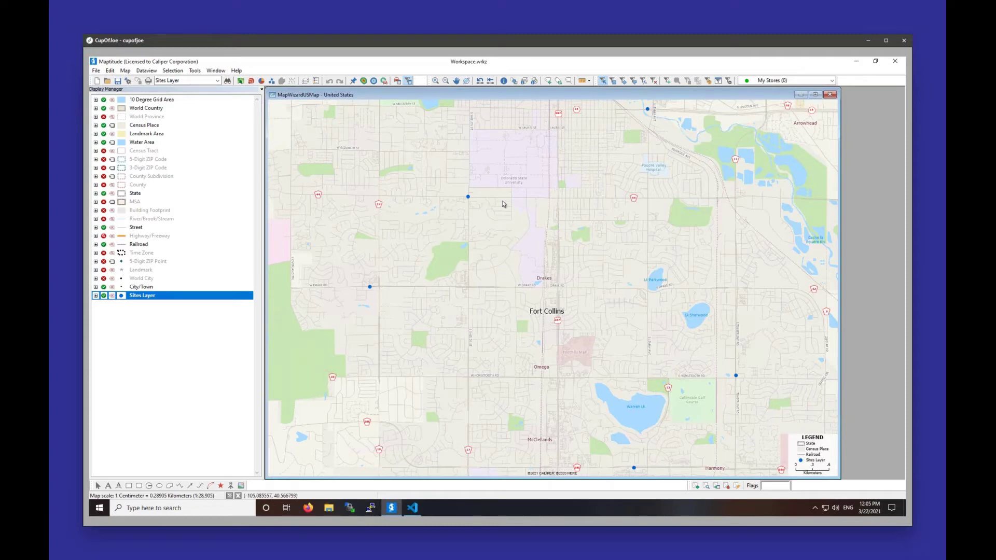
click(468, 198)
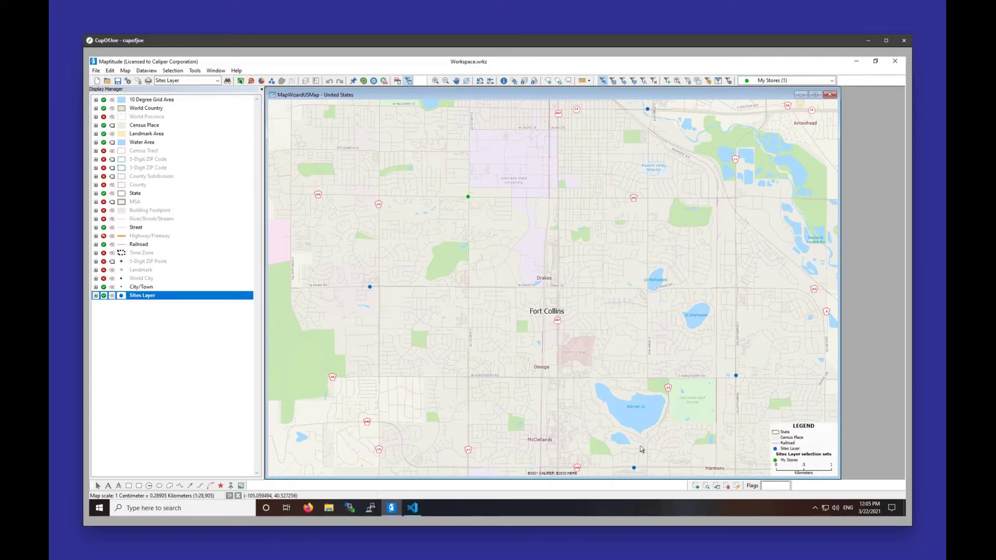
click(634, 467)
- Create a second selection set named Competition for the Sites Layer and set its symbol color to dark purple
click(668, 81)
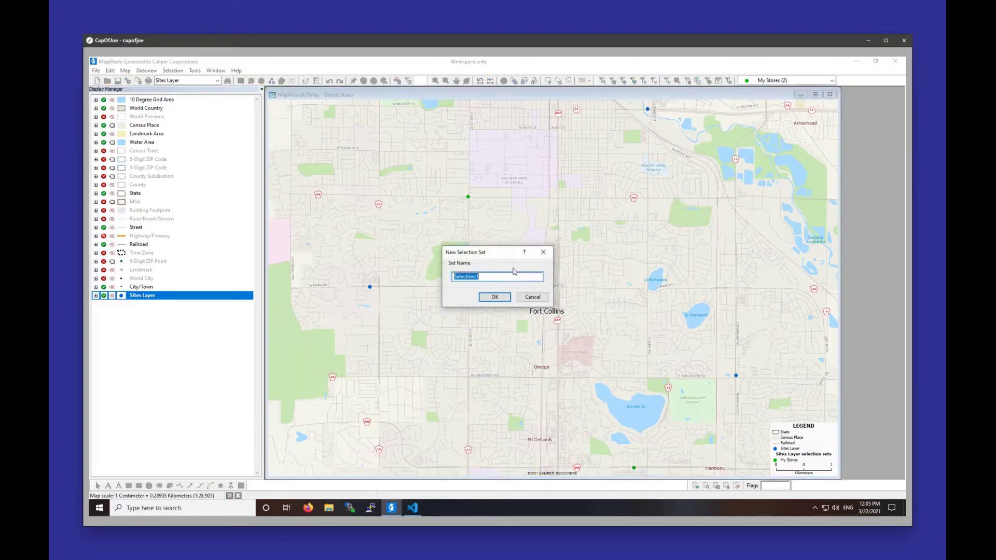
text(Competition)
click(488, 296)
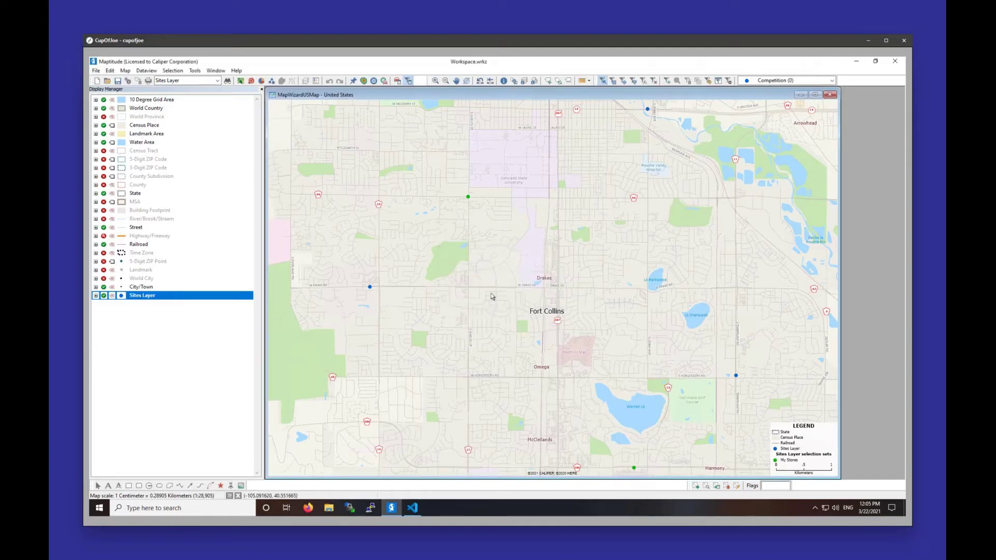
click(708, 81)
click(488, 255)
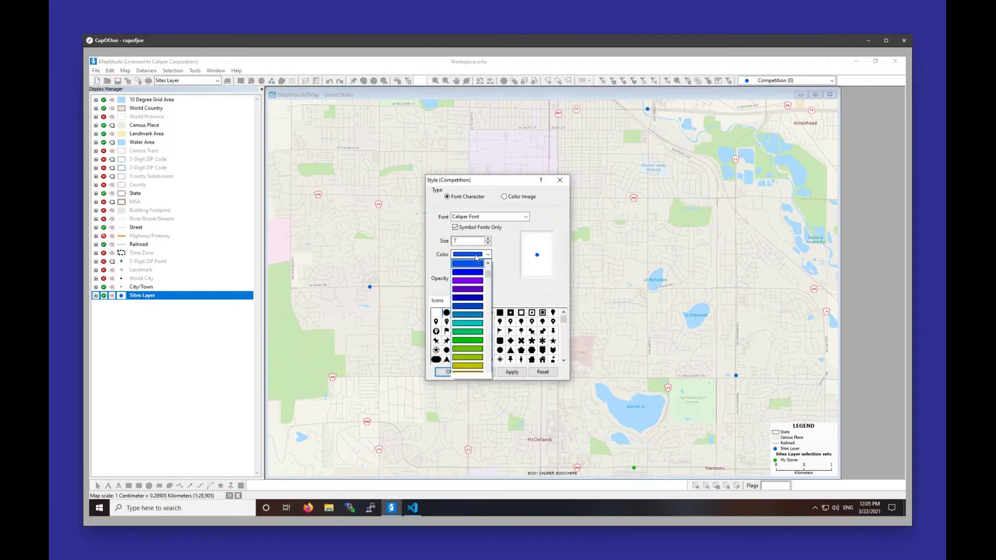
click(480, 290)
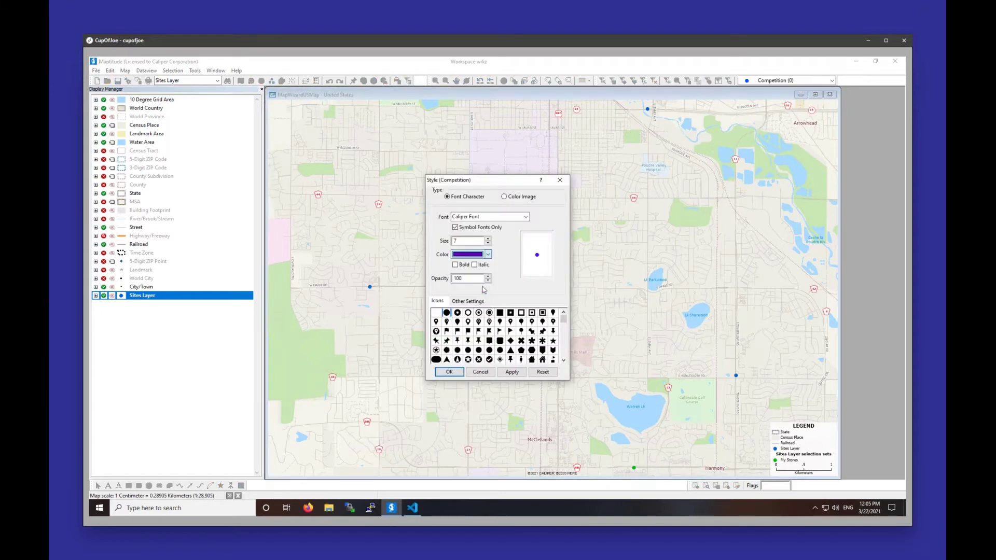
click(447, 372)
- Add the three remaining blue sites in the east, west and north of Fort Collins to the Competition set
click(736, 374)
click(370, 286)
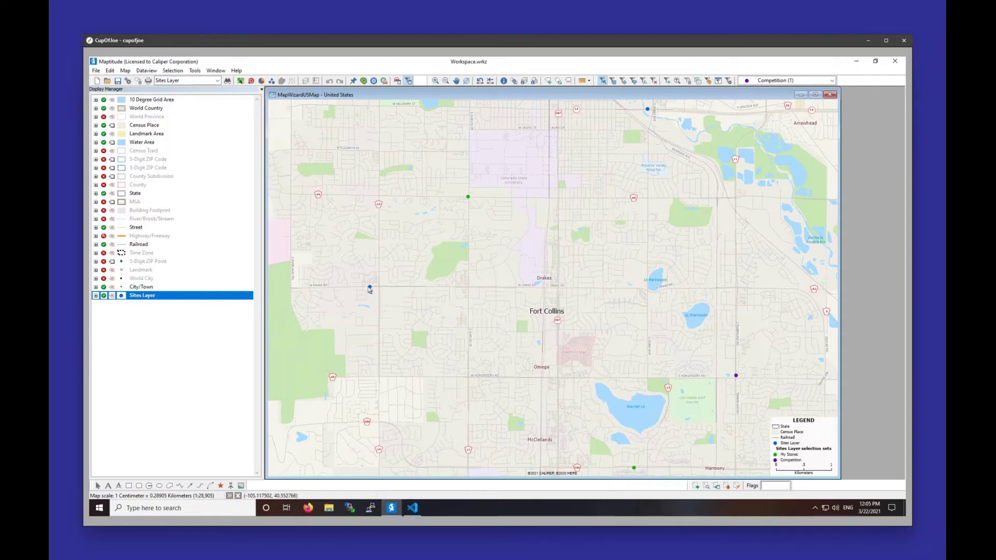
click(648, 110)
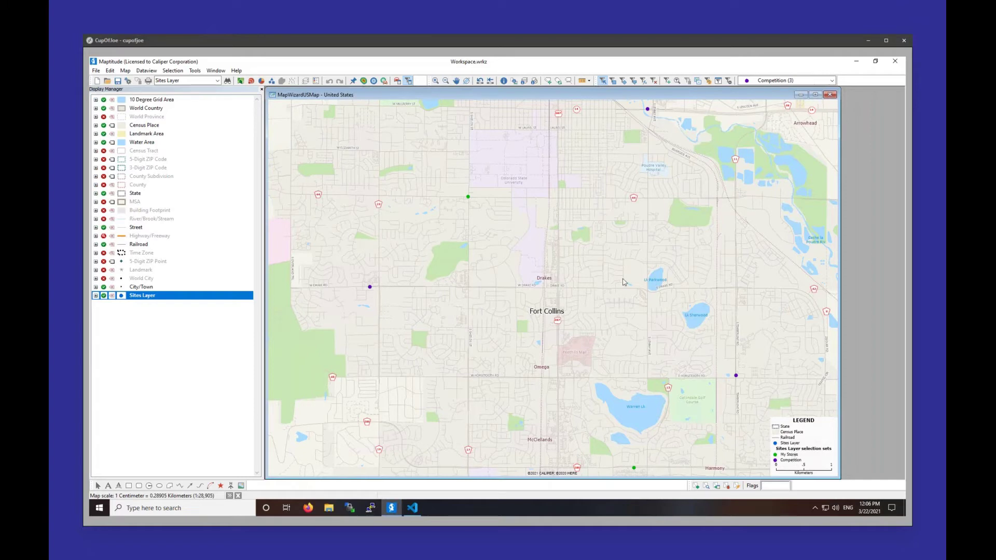
- Start a Huff Model market share analysis using the Sites Layer's My Stores set, names from Site Name and no weighting field
click(196, 73)
mouse_move(198, 80)
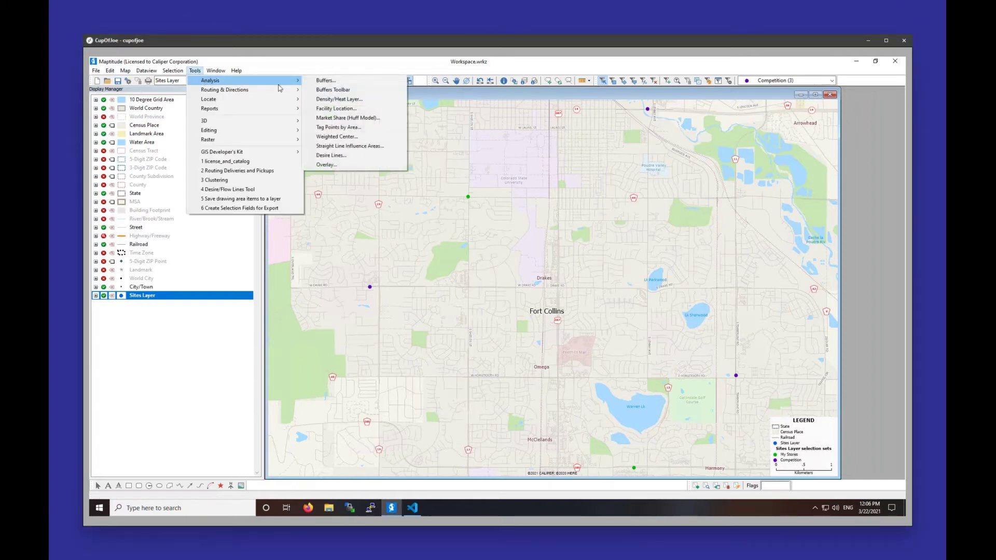
click(335, 119)
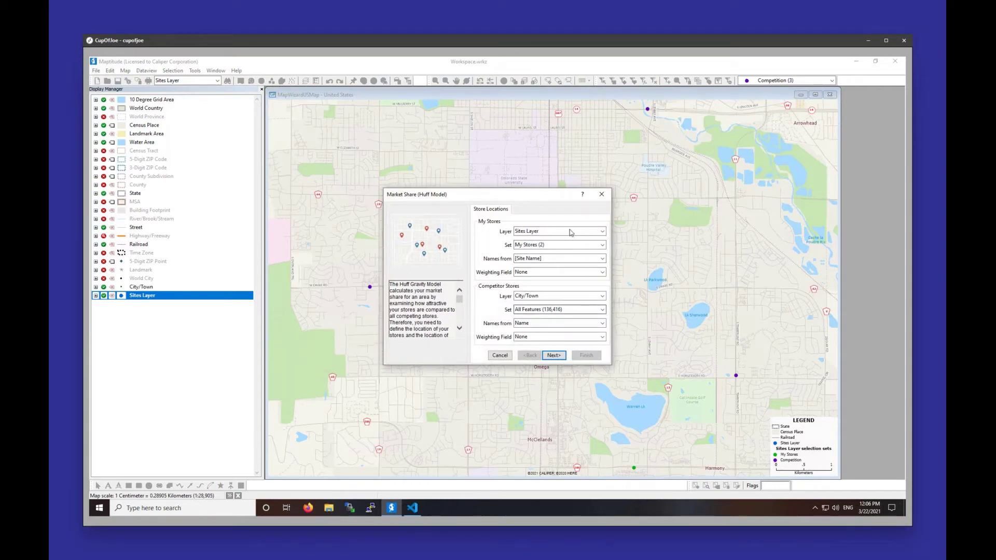
click(535, 259)
click(528, 274)
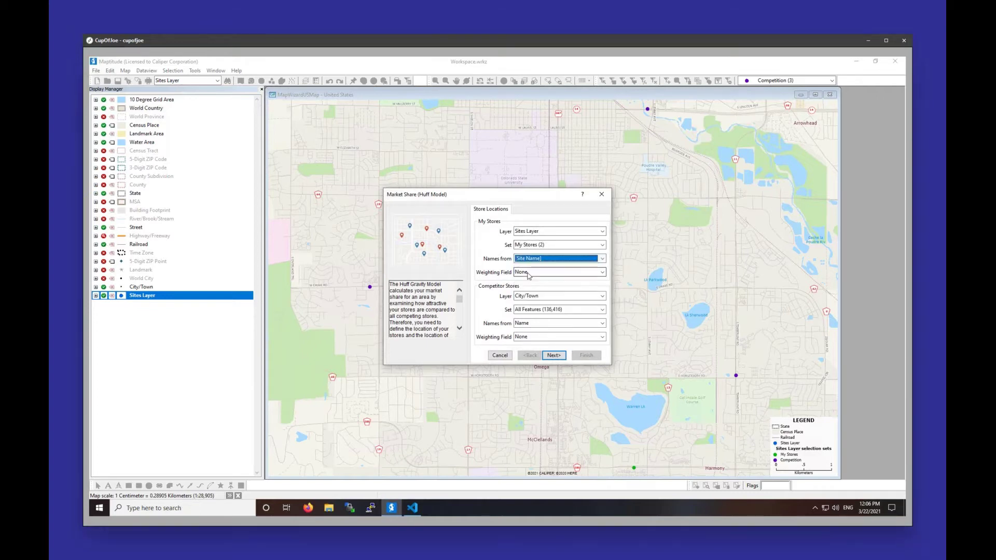
click(528, 272)
click(529, 275)
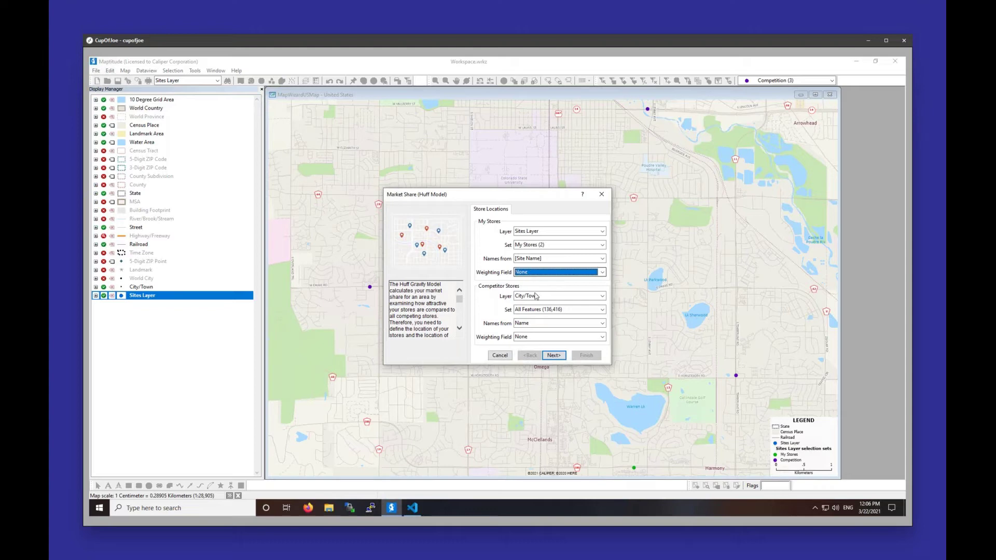
- Set the competitor stores to the Competition set of the Sites Layer, with names from Site Name and no weighting field
click(537, 296)
click(531, 332)
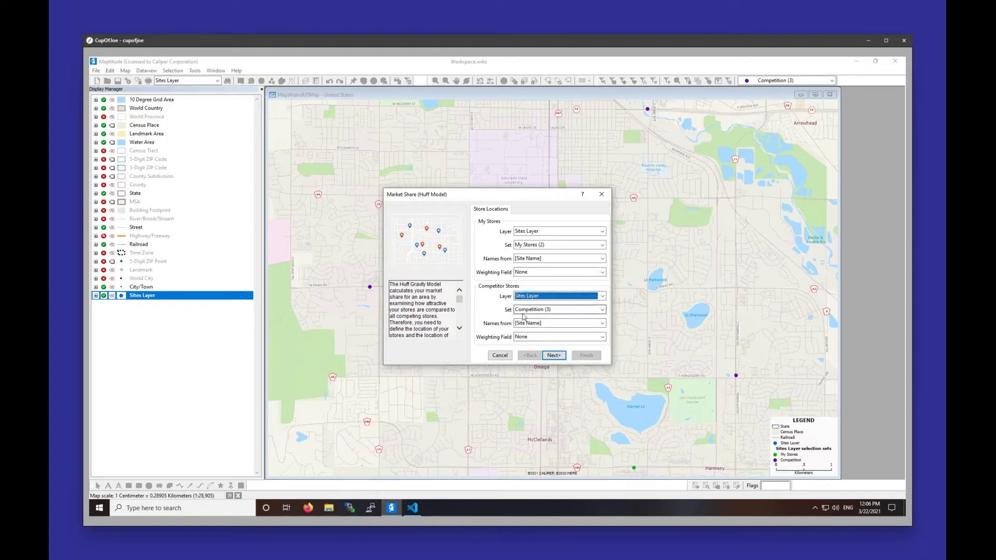
drag(525, 204, 552, 212)
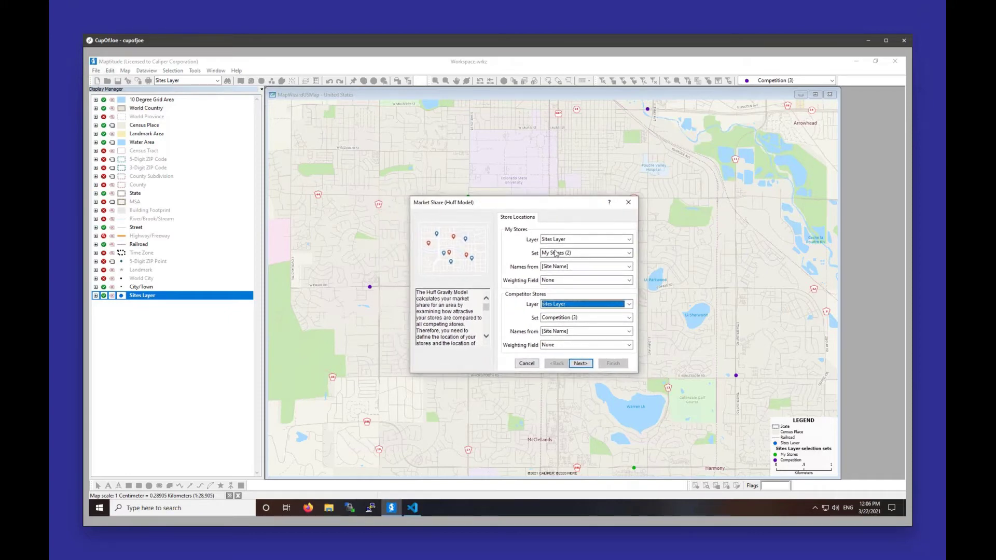
click(558, 304)
click(558, 307)
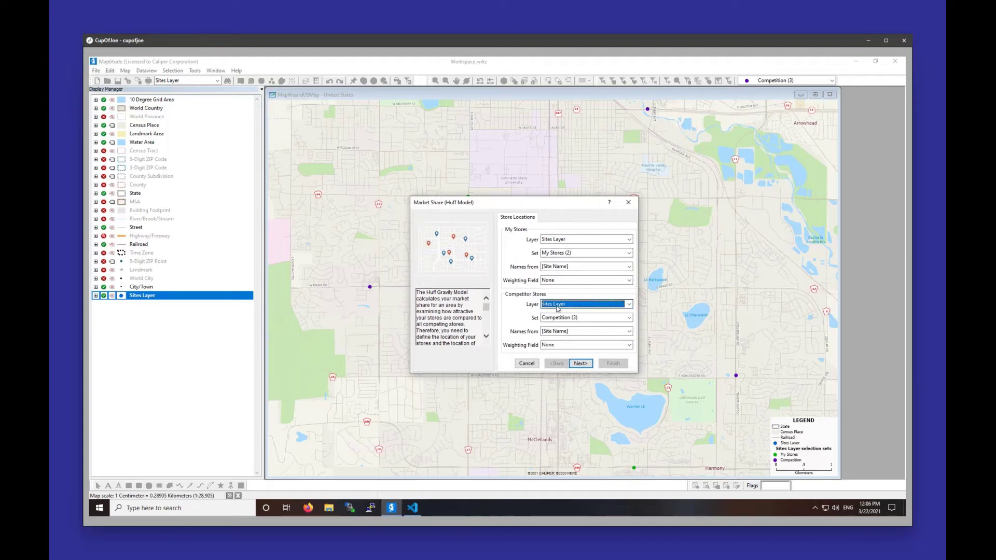
click(558, 306)
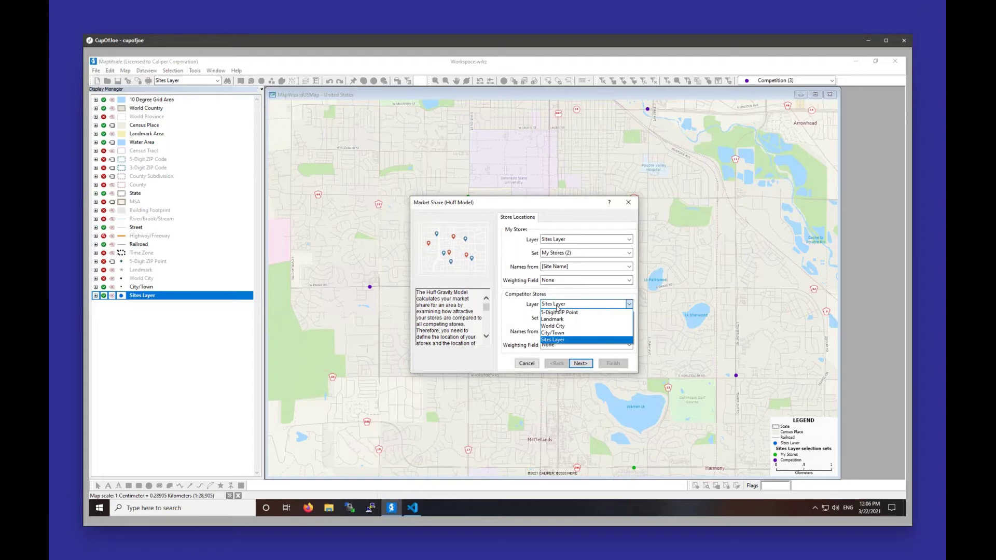
click(558, 308)
- Run the analysis to create 10 bands of 10% market share around My Stores
click(589, 365)
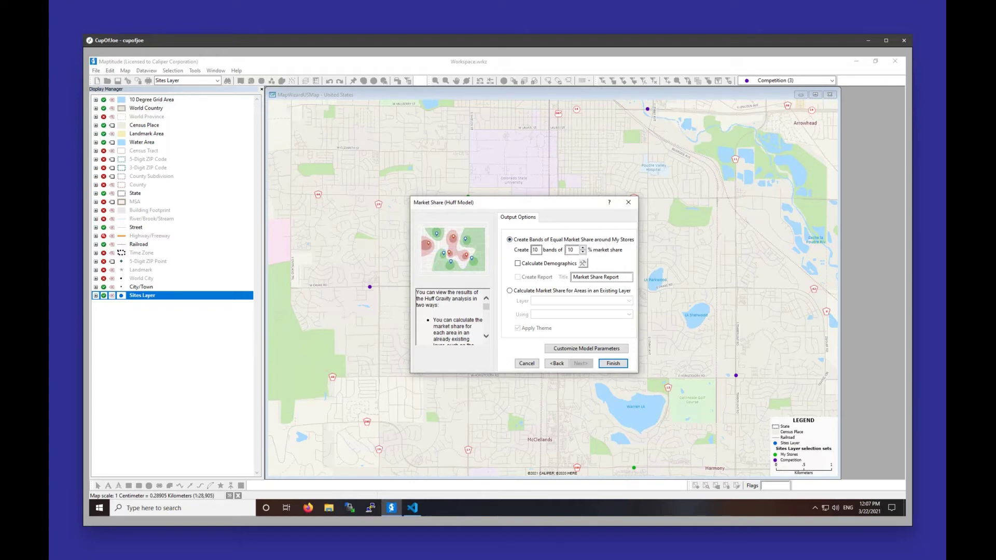
double_click(577, 248)
click(611, 364)
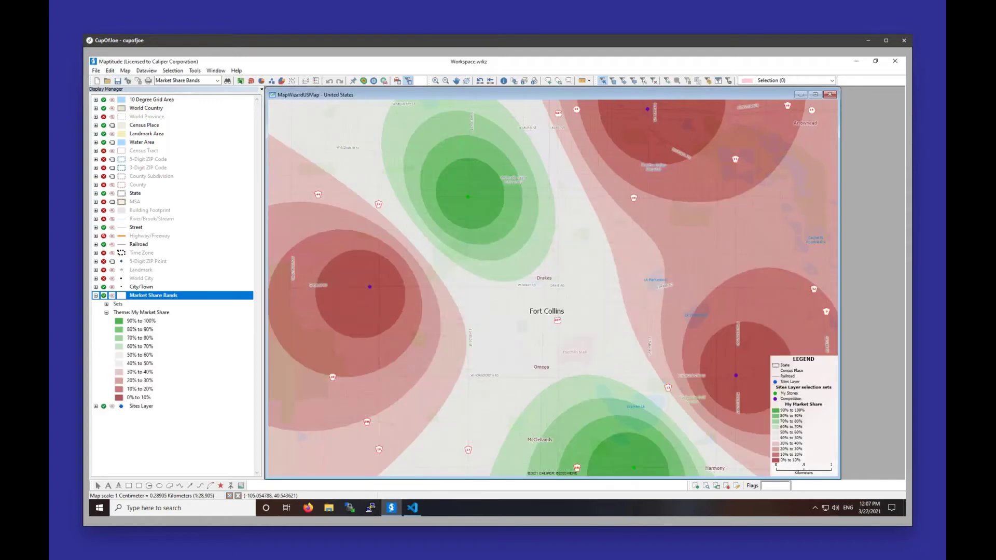
scroll(663, 343, down, 2)
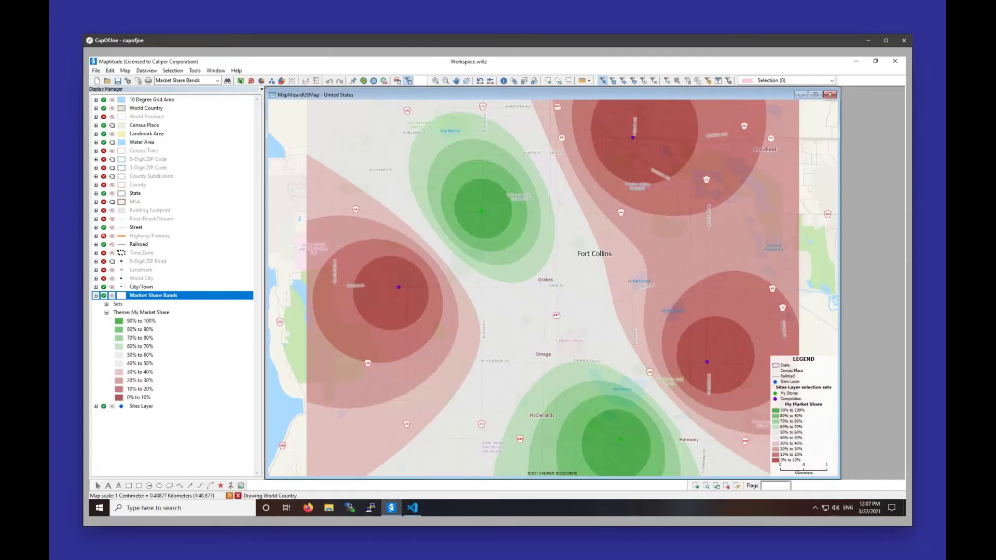
scroll(553, 288, up, 2)
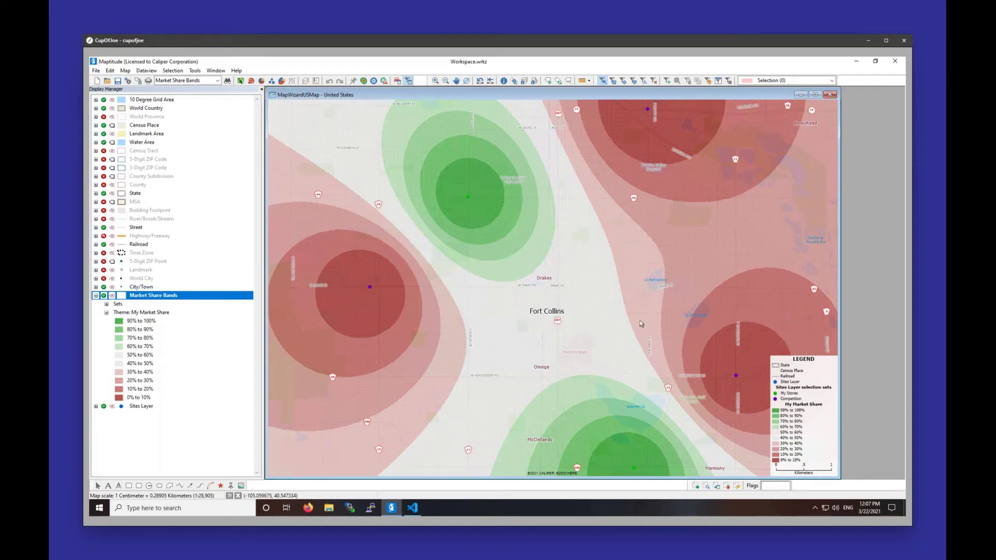
mouse_move(640, 323)
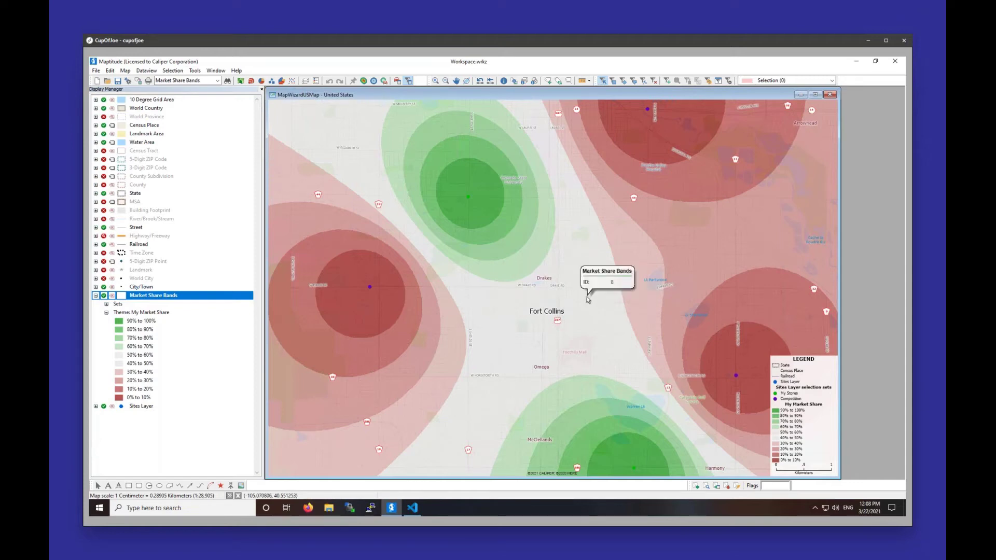
scroll(536, 313, down, 1)
scroll(512, 308, down, 3)
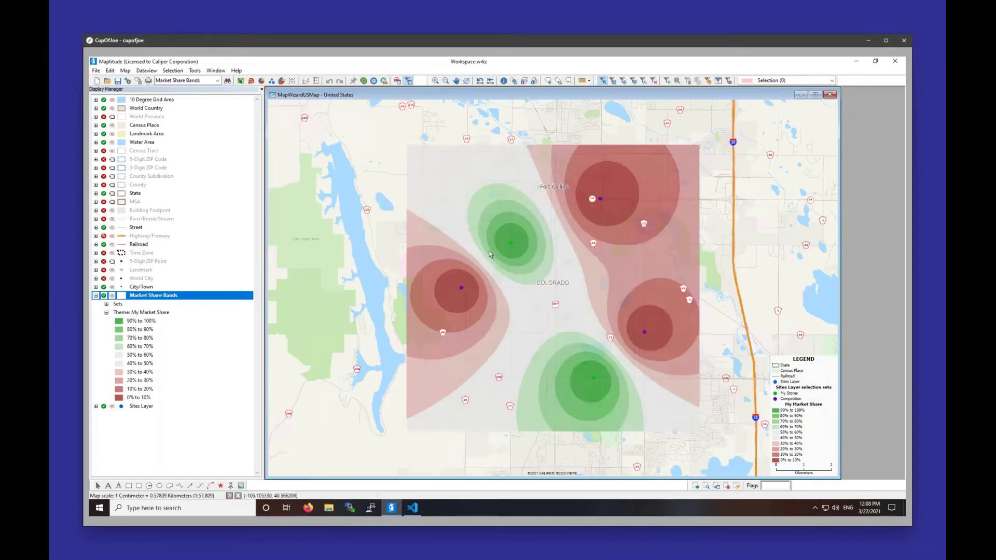
click(131, 312)
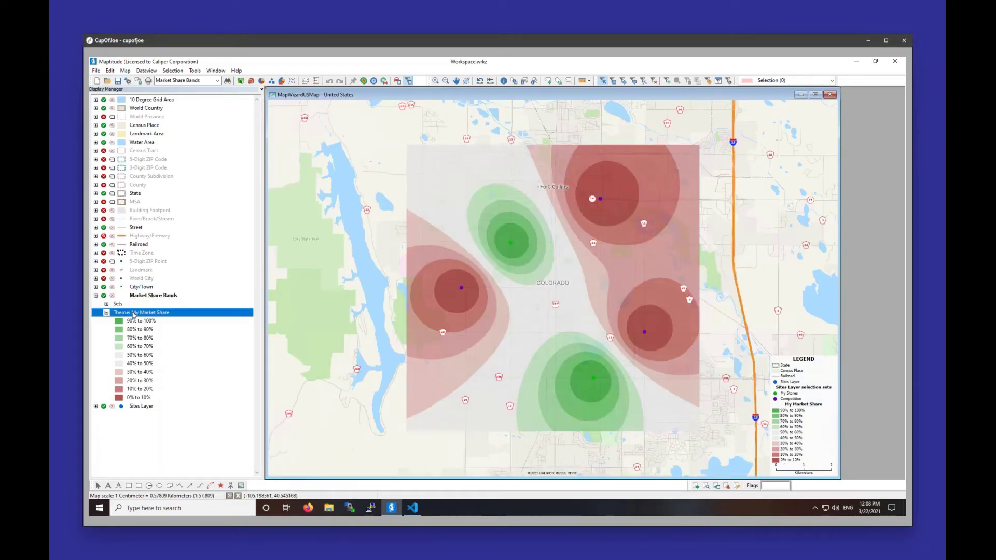
right_click(130, 313)
click(151, 436)
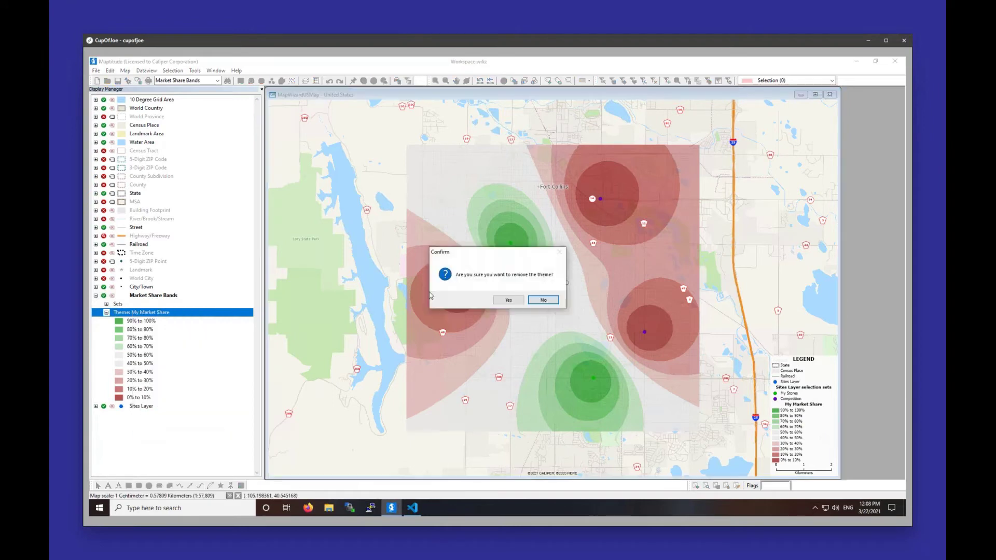
click(543, 300)
- Remove the Market Share Bands layer from the map
right_click(164, 297)
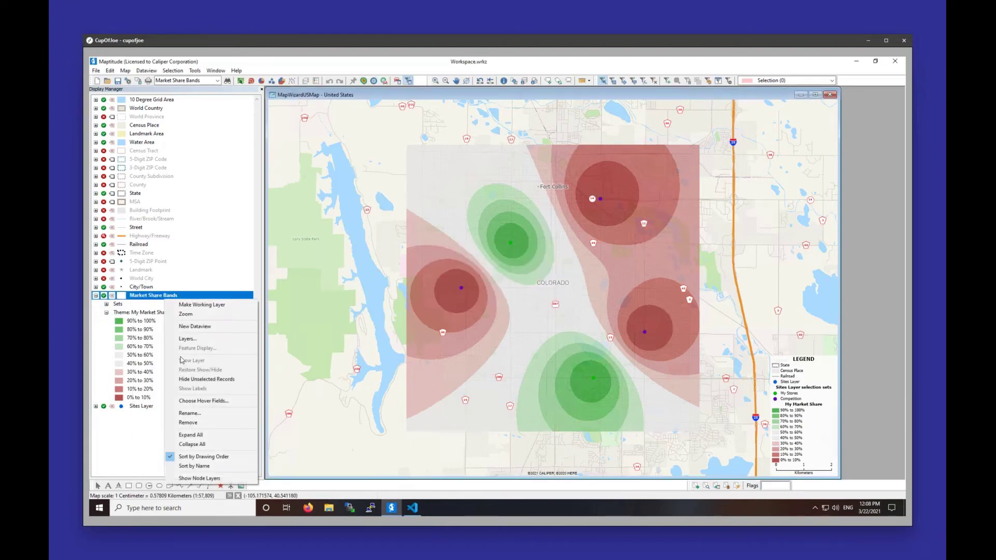
click(188, 422)
click(527, 301)
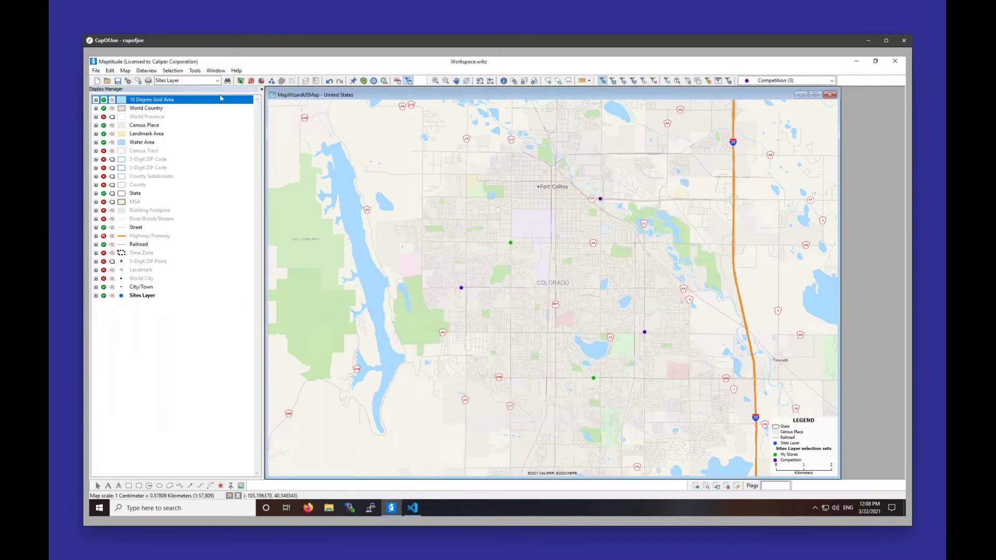
- Set up a Huff Model market share analysis comparing My Stores with the Competition set, both from the Sites Layer
click(195, 70)
mouse_move(218, 89)
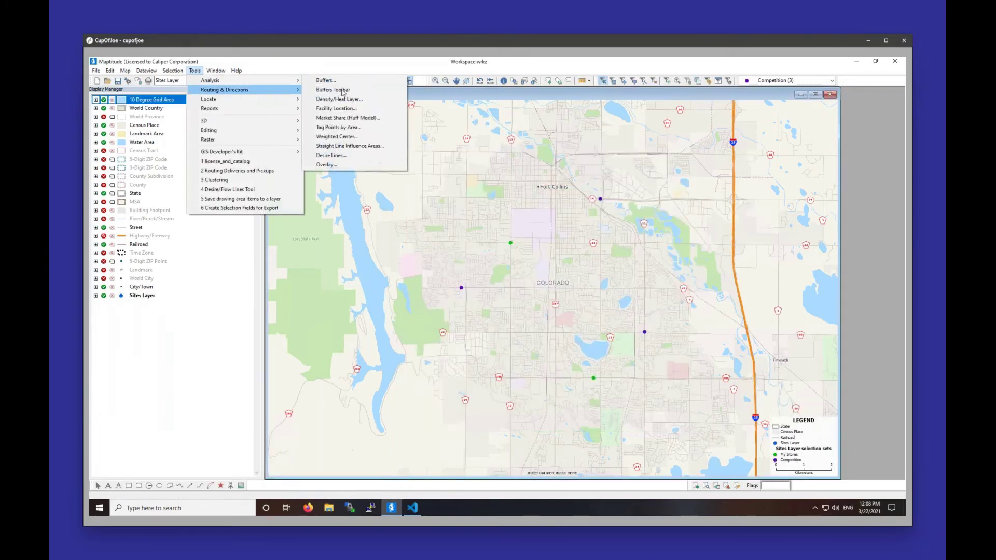
click(348, 118)
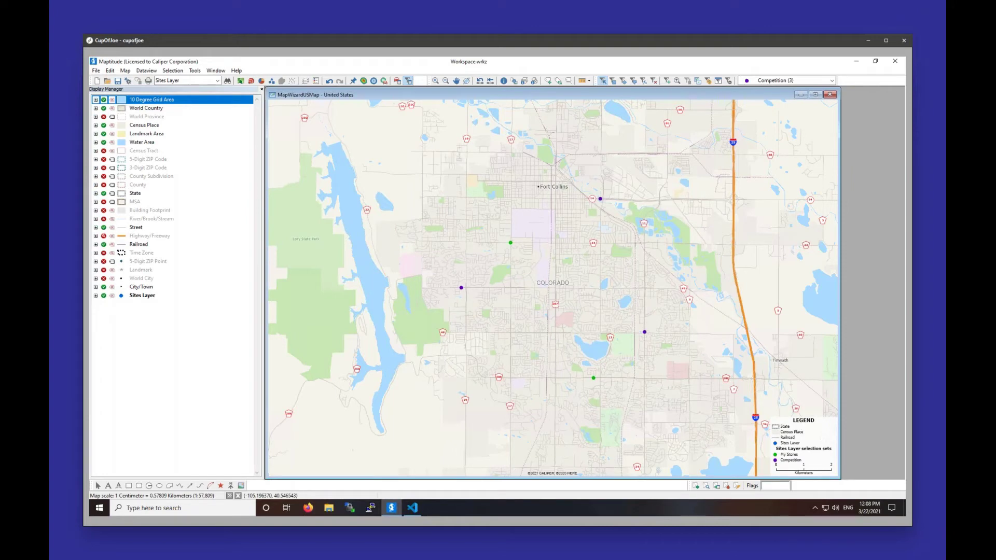
click(582, 80)
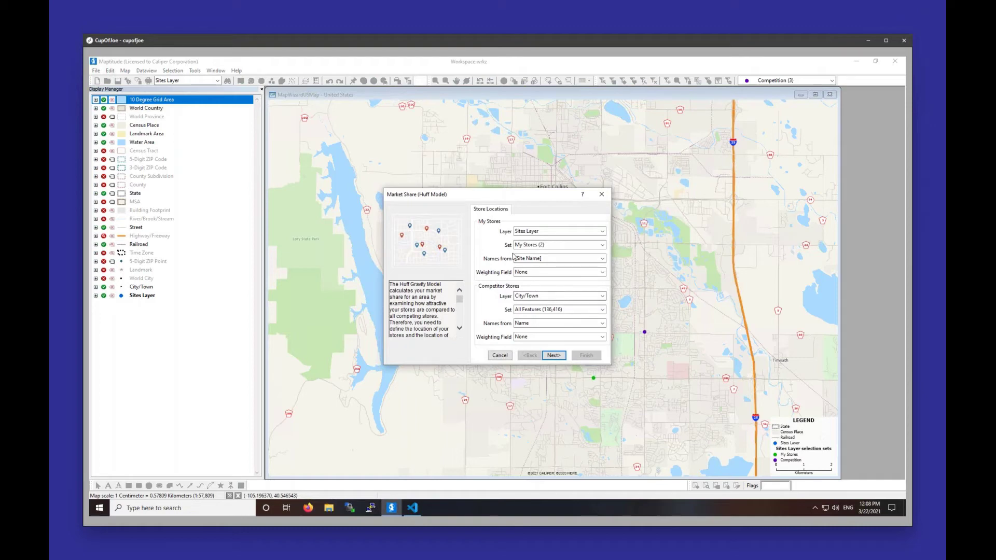
click(542, 296)
click(530, 332)
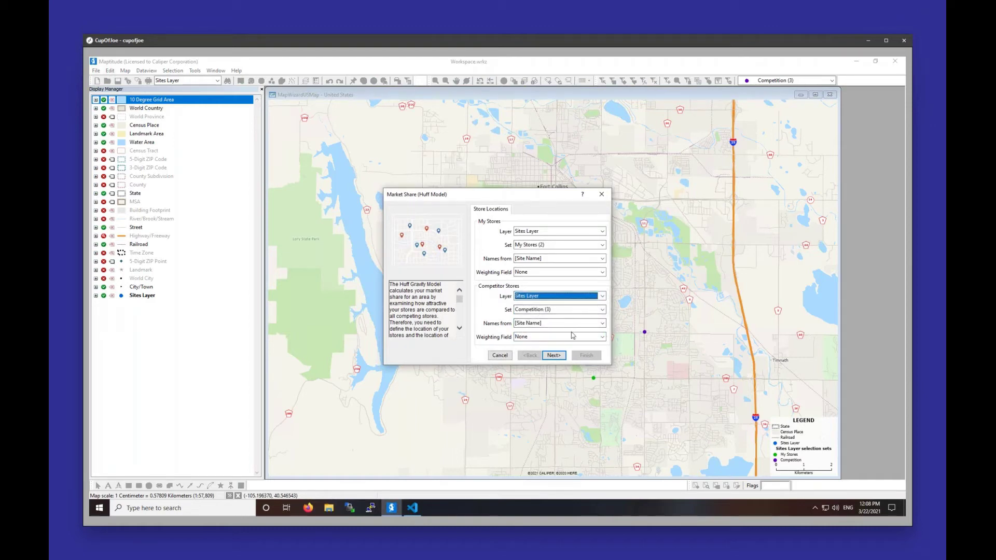
- Generate 10 equal market share bands of 10% each around My Stores
click(554, 355)
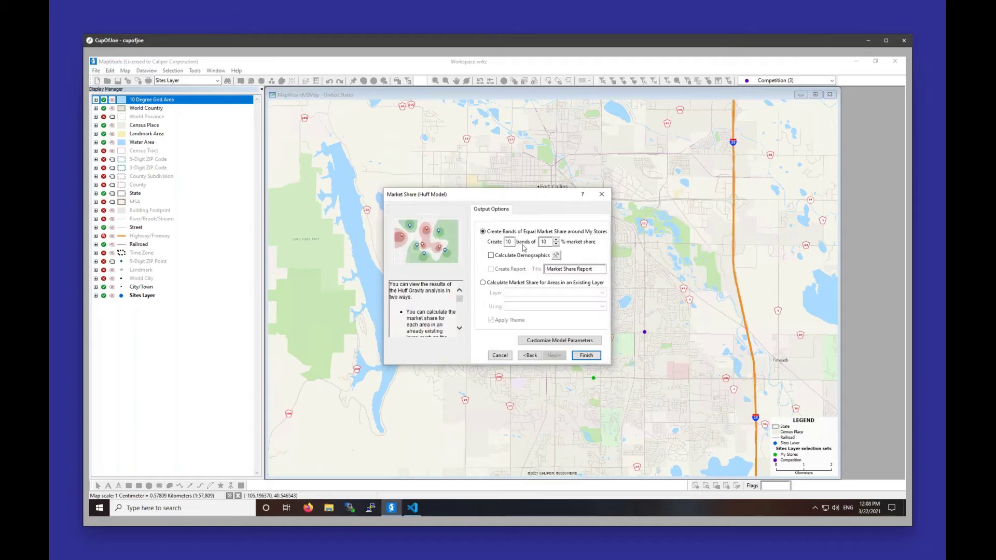
click(589, 355)
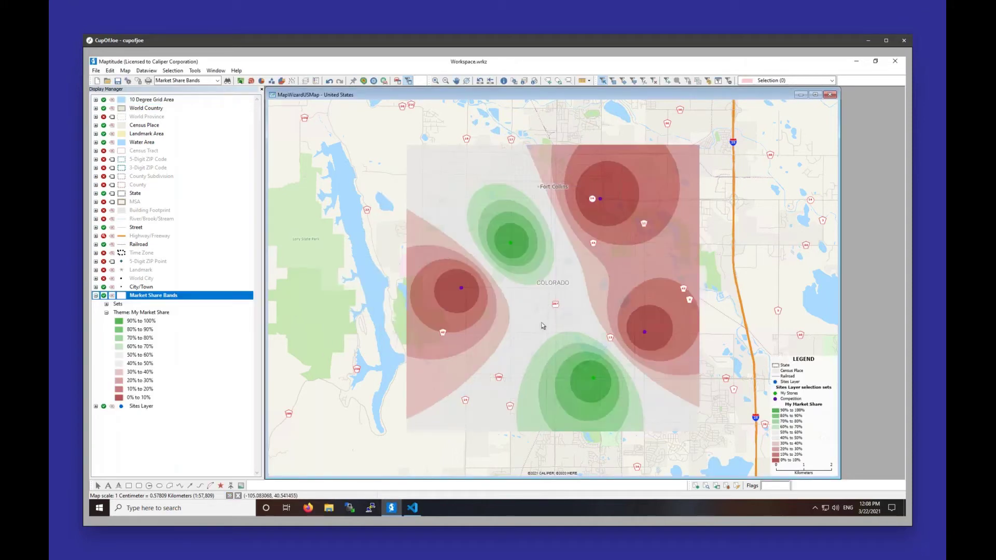
mouse_move(543, 324)
mouse_move(581, 300)
mouse_move(453, 371)
mouse_move(597, 448)
- Start uploading the map to Maptitude Online and log in with the account password
click(96, 73)
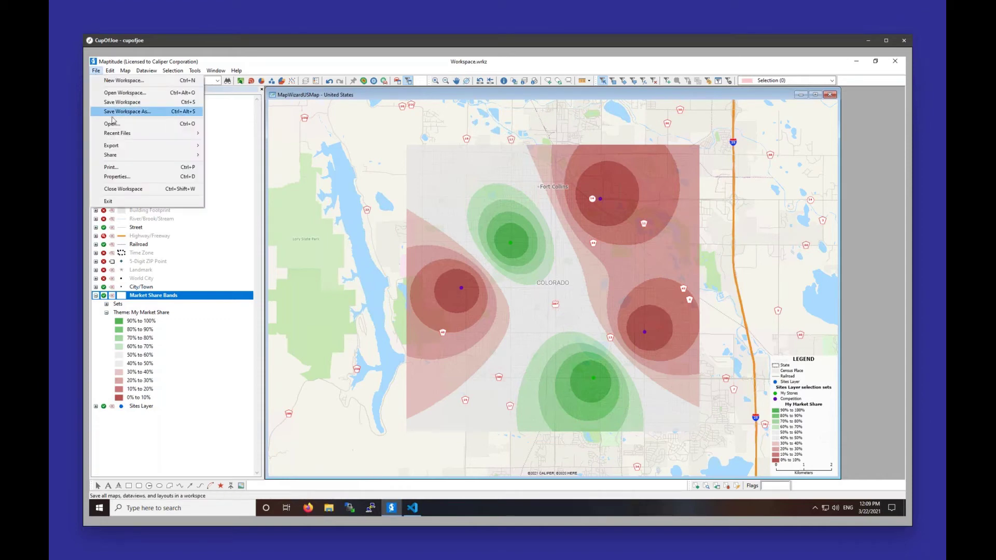
mouse_move(130, 158)
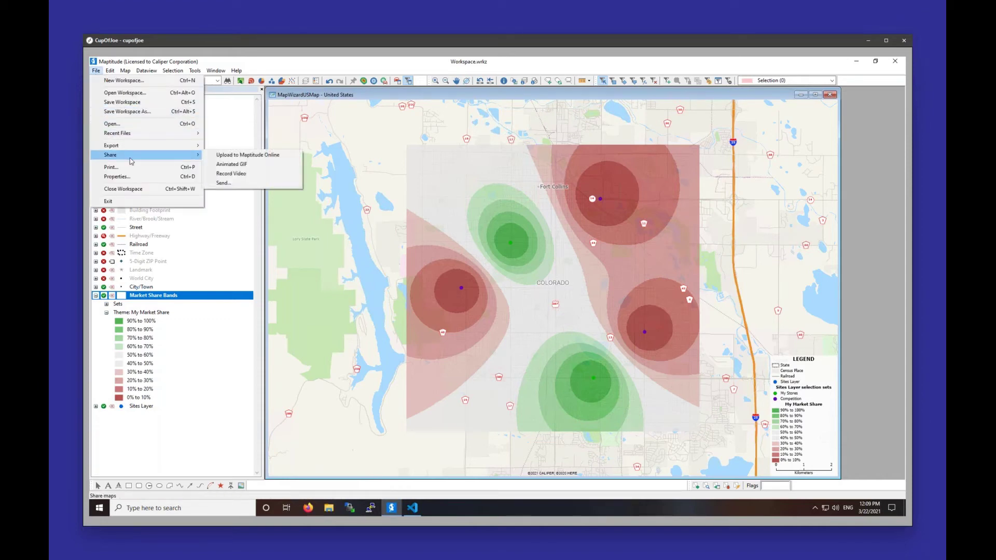
click(269, 156)
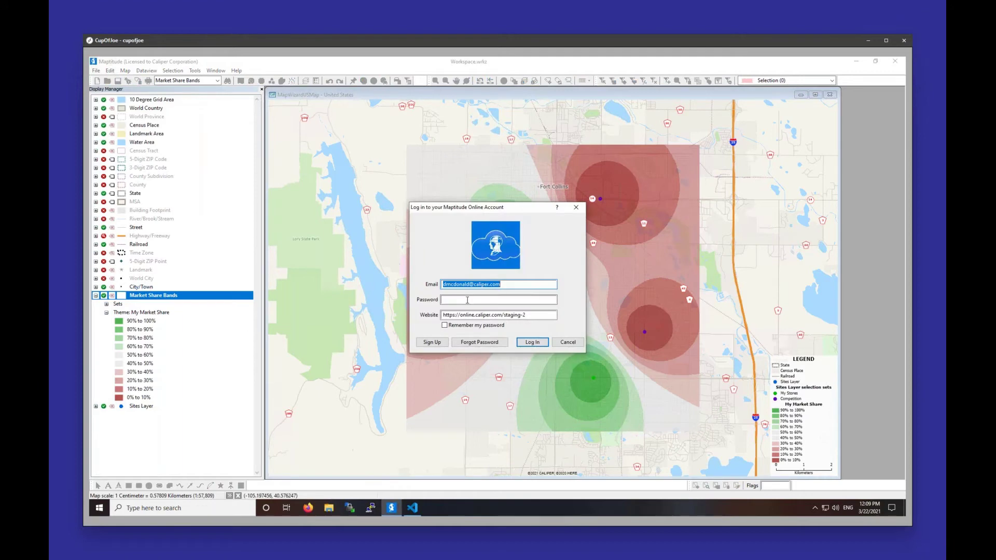
click(467, 300)
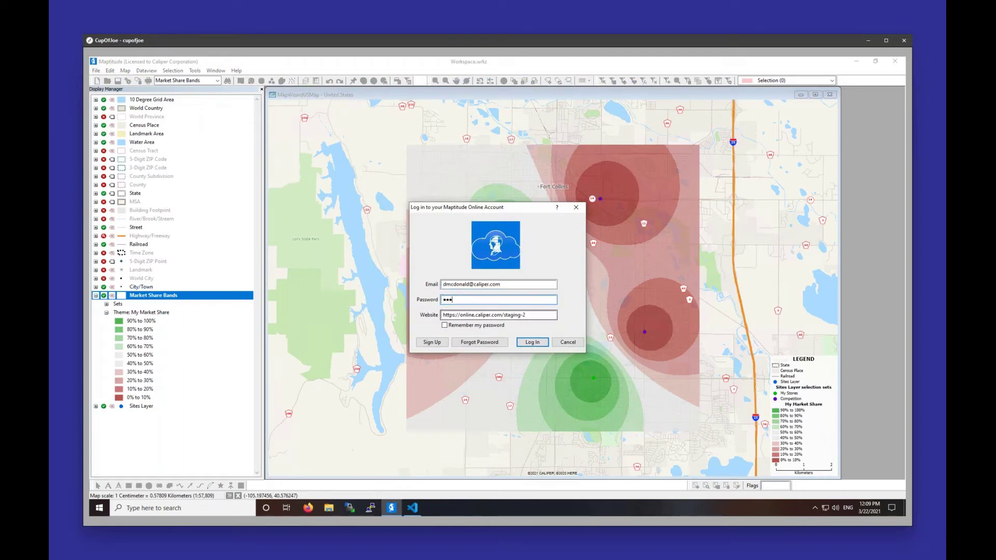
text(*********)
key(BackSpace)
key(BackSpace)
key(BackSpace)
key(BackSpace)
key(BackSpace)
key(BackSpace)
key(BackSpace)
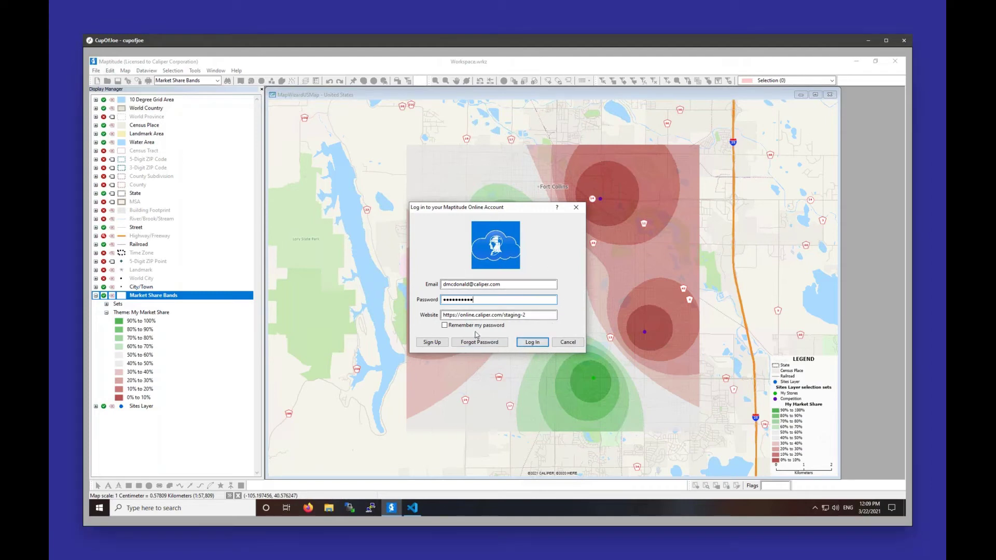
click(533, 347)
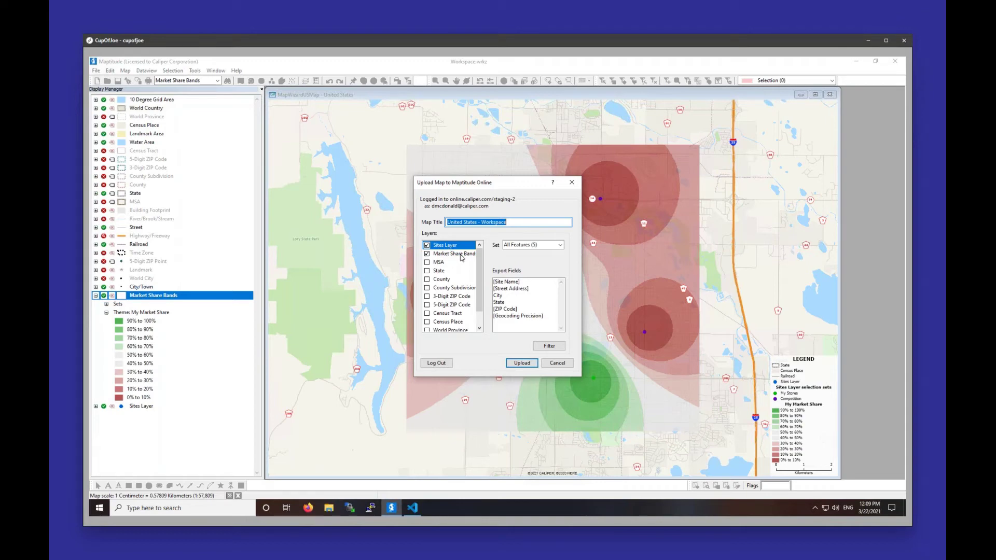
- Title the map Huff Denver and upload it with the Sites Layer and Market Share Bands, keeping the Sites Layer's export fields
drag(478, 262, 467, 254)
text(Huff Denver)
drag(525, 285, 528, 317)
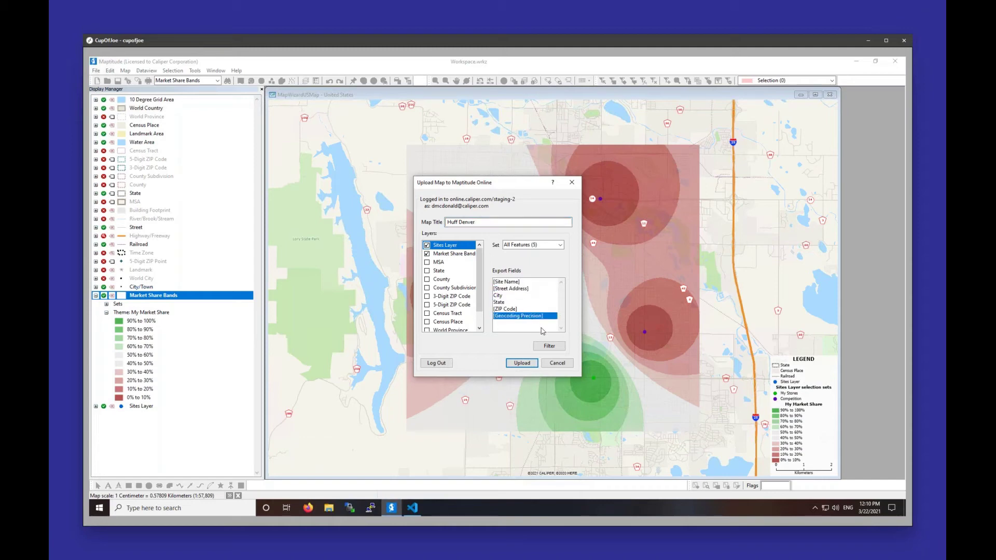
click(549, 346)
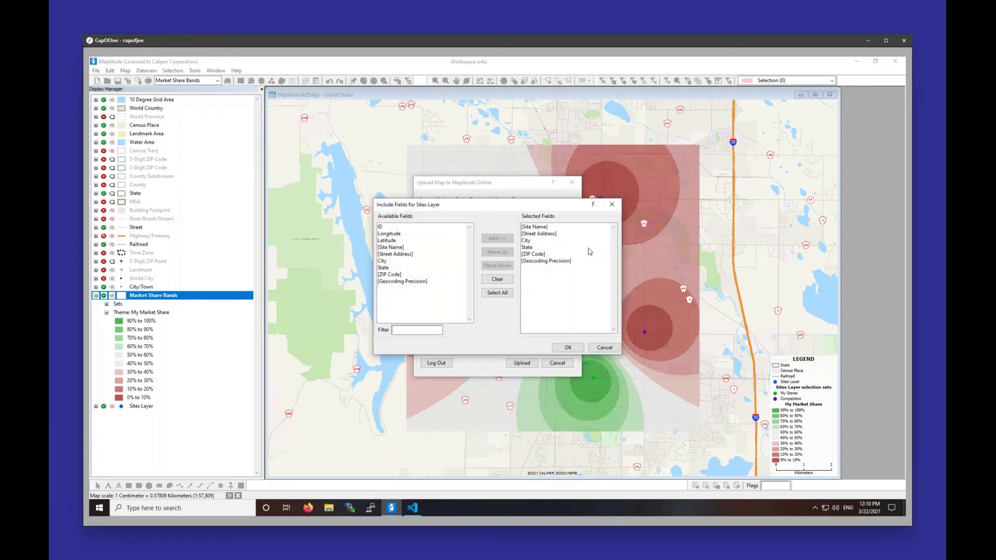
click(612, 205)
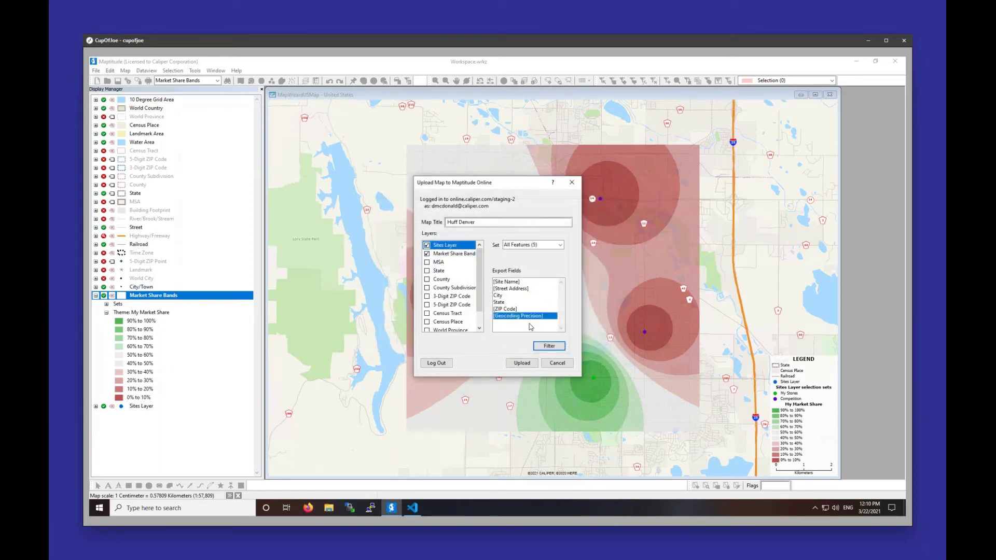
click(523, 363)
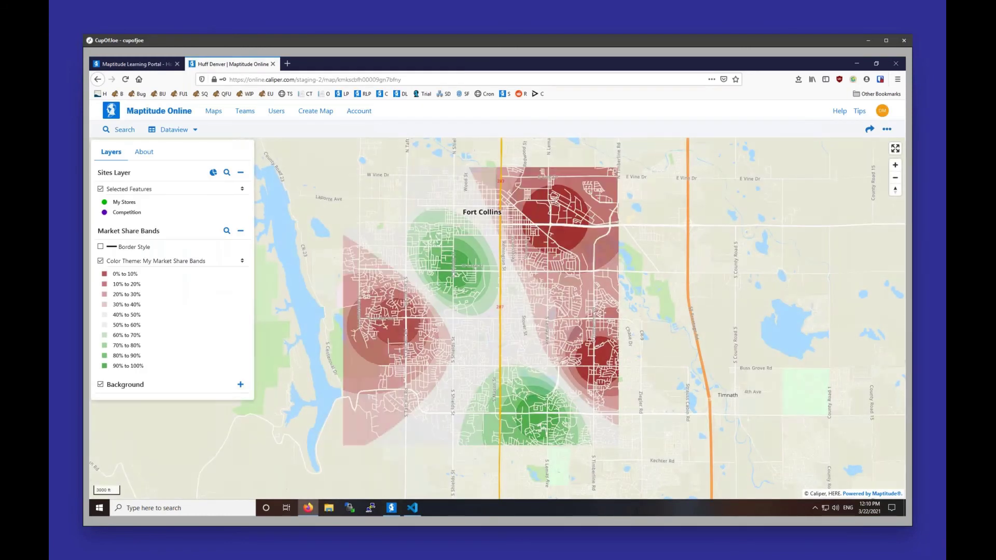
- Zoom in on the Competition site on Mulberry Street and view its Sites Layer attributes
scroll(532, 330, up, 2)
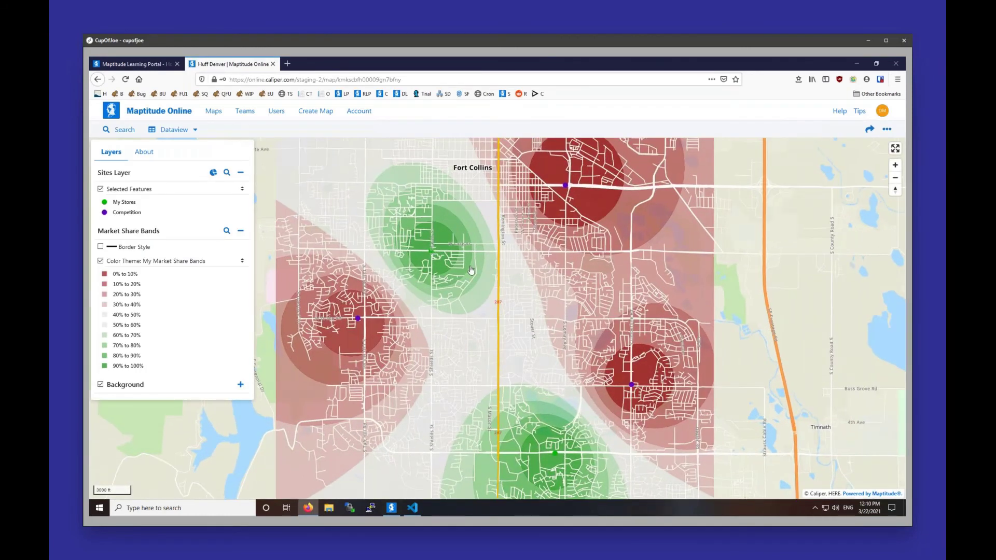
click(565, 185)
scroll(566, 204, up, 3)
drag(565, 204, 555, 279)
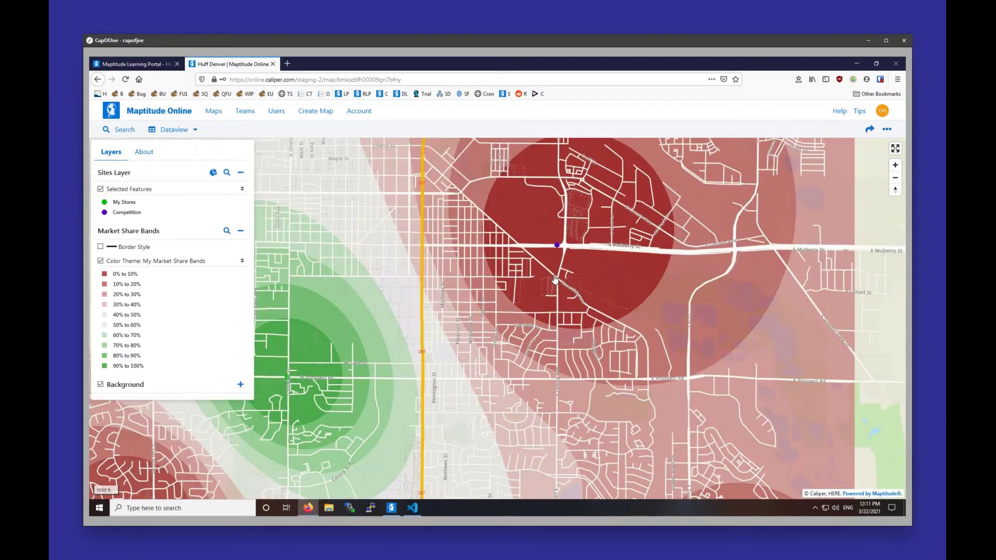
click(556, 245)
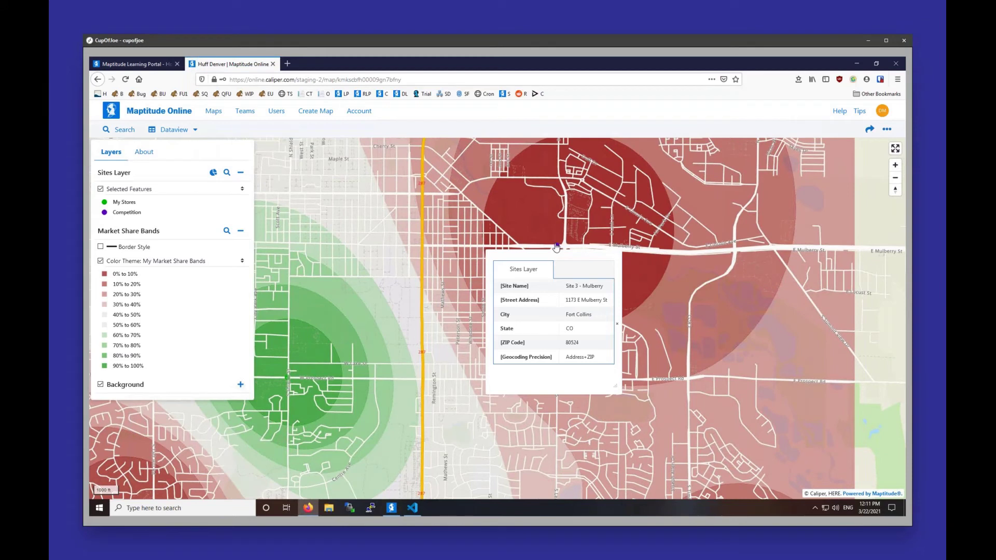
mouse_move(289, 379)
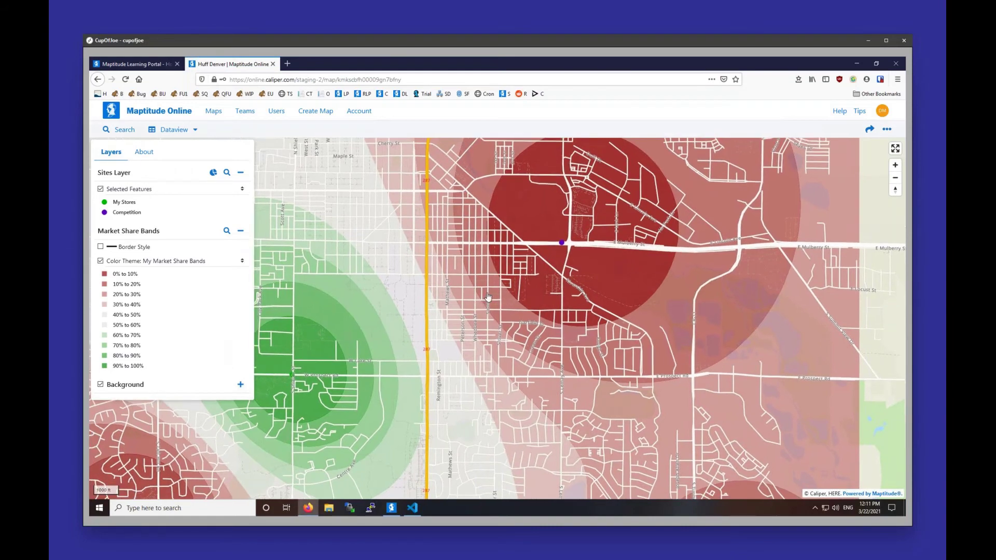
- Inspect the market share bands around the remaining My Stores and Competition sites across Fort Collins
drag(487, 299, 662, 171)
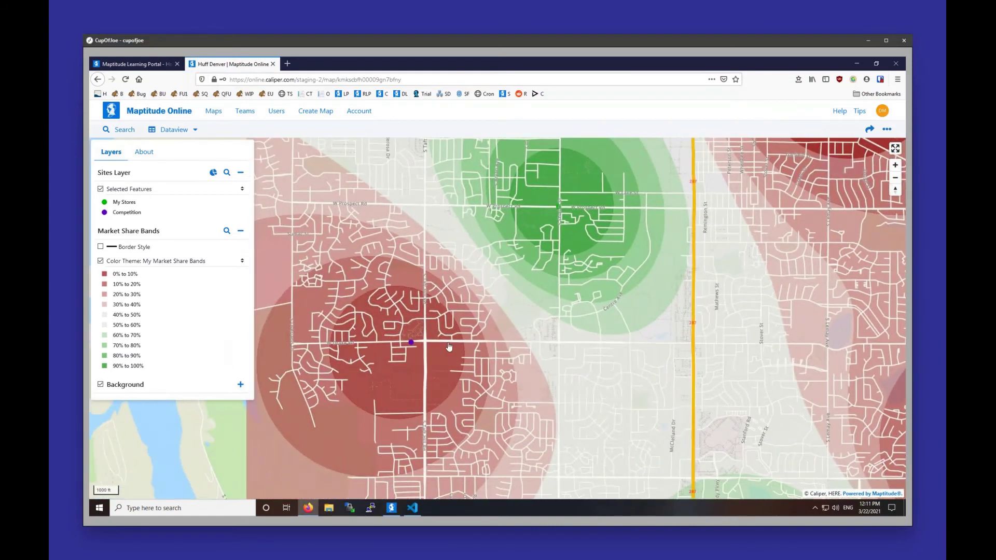
mouse_move(413, 343)
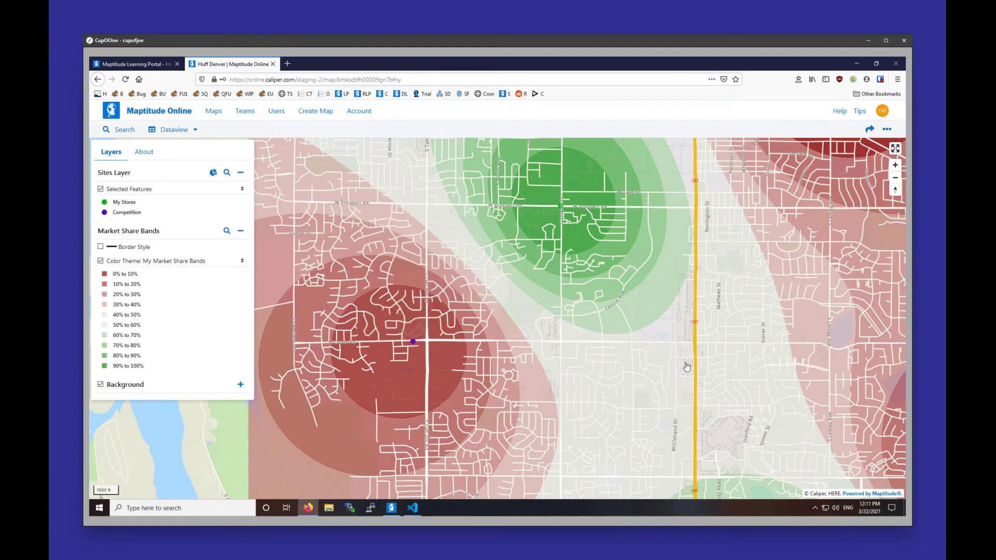
drag(685, 367, 484, 244)
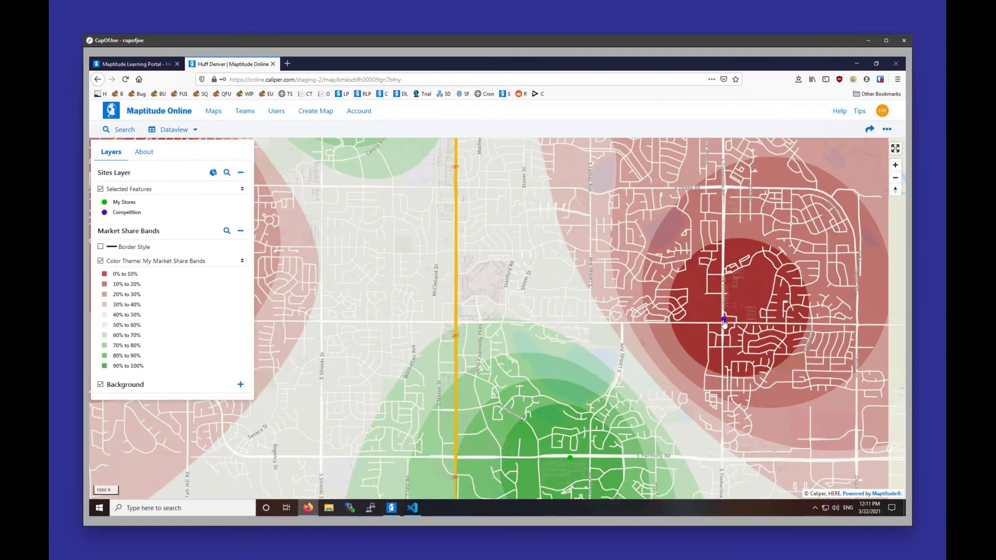
mouse_move(724, 322)
mouse_move(572, 460)
scroll(453, 263, down, 3)
drag(476, 305, 534, 373)
- Expand the Background layers and change the base map to USGS Aerial Imagery
click(241, 386)
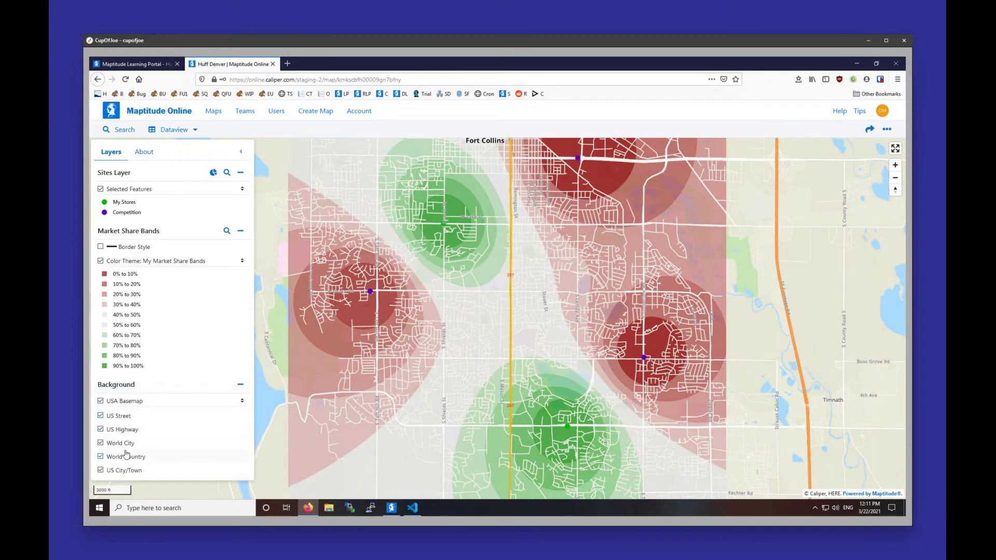
click(147, 404)
click(142, 426)
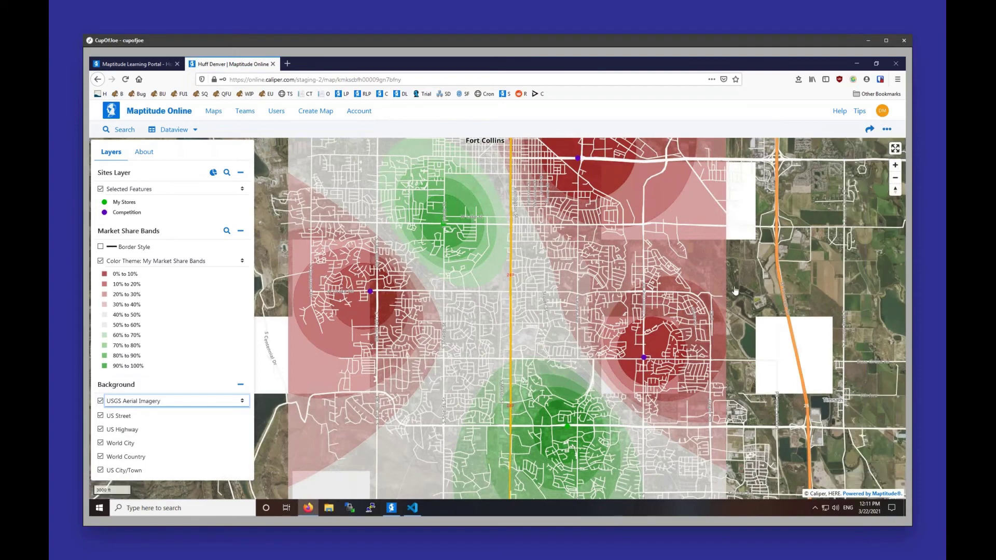
scroll(737, 289, up, 1)
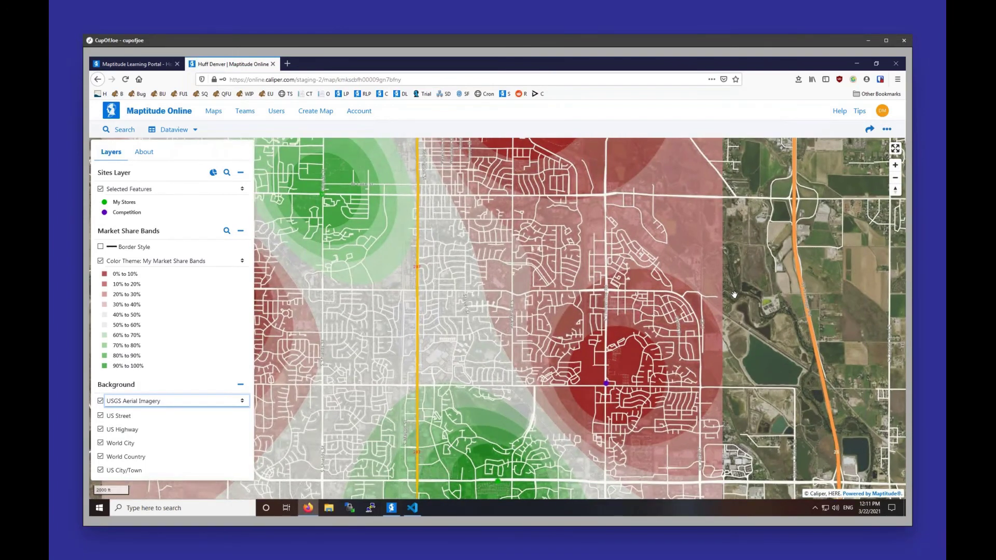
drag(526, 221, 574, 297)
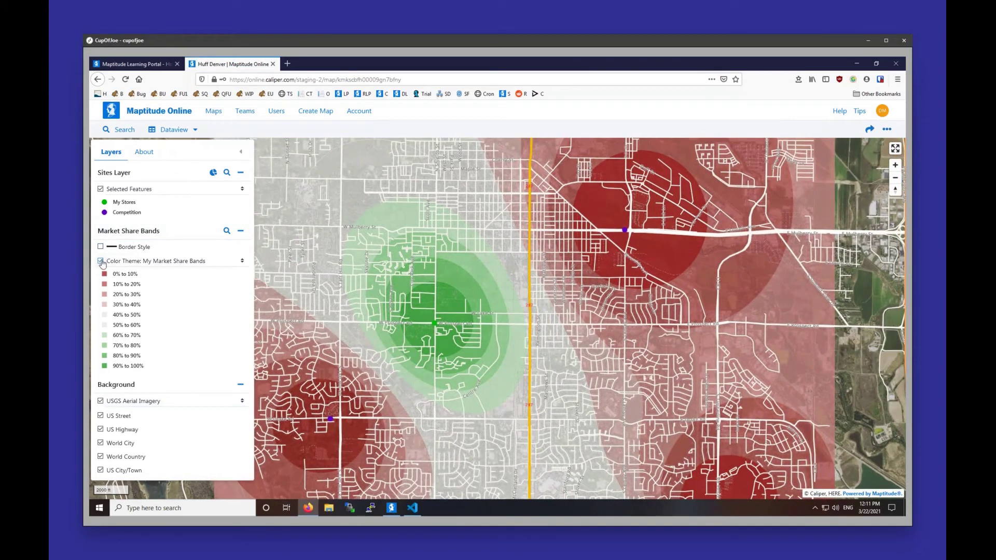
- Hide the My Market Share Bands color theme and switch the background back to USA Basemap
click(100, 261)
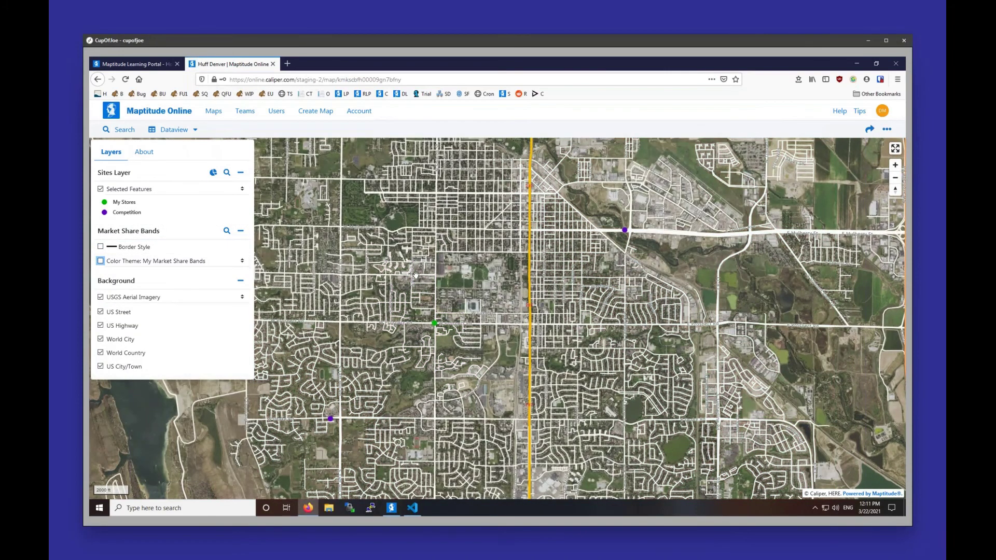
scroll(413, 277, down, 1)
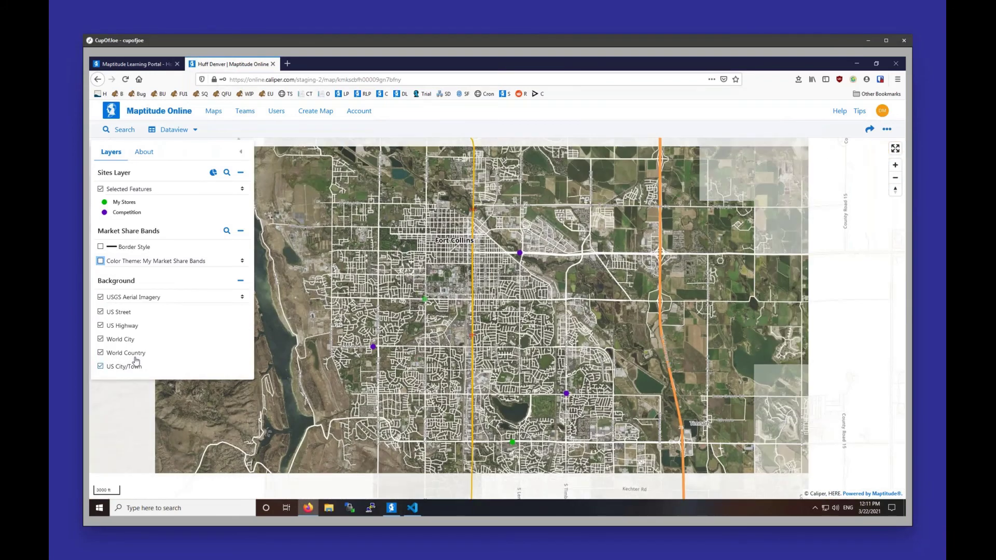
click(133, 302)
click(131, 317)
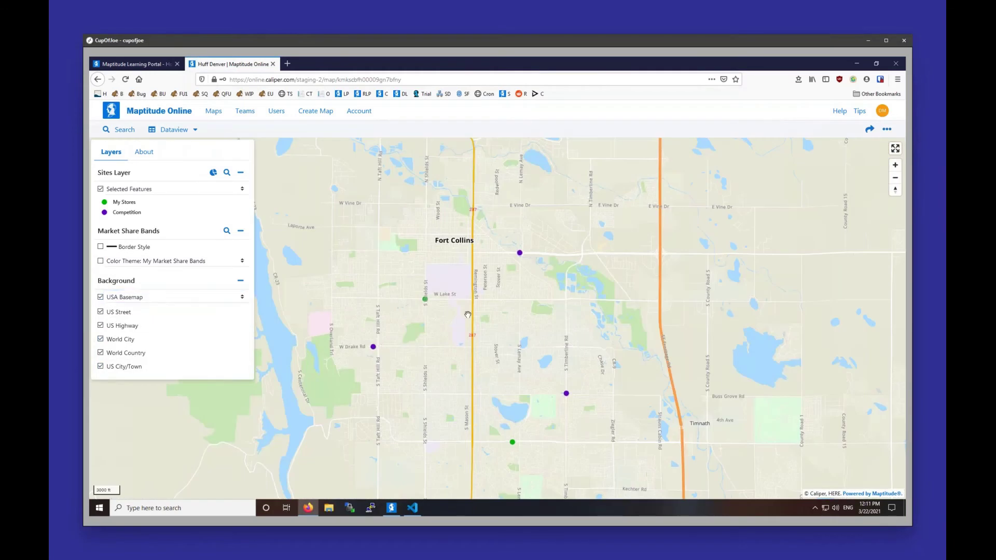
- Search the map for the location "denver, co"
drag(452, 264, 451, 172)
drag(535, 376, 537, 243)
scroll(537, 243, down, 2)
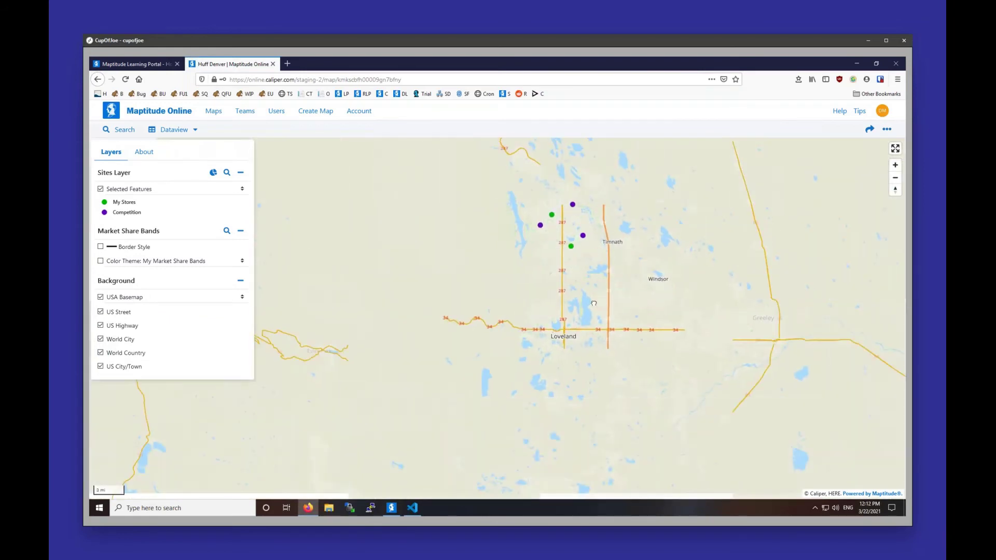
click(119, 130)
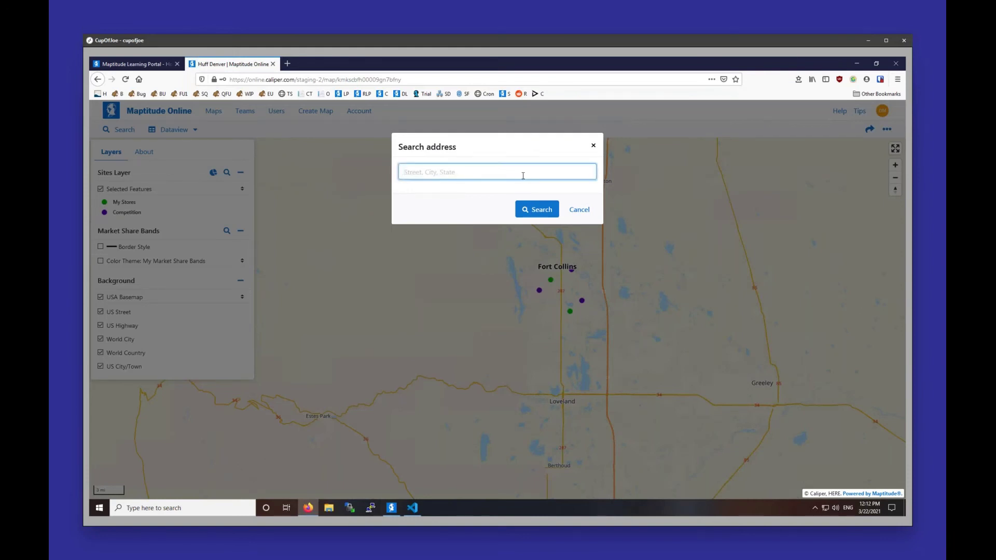
text(denver, co)
key(Return)
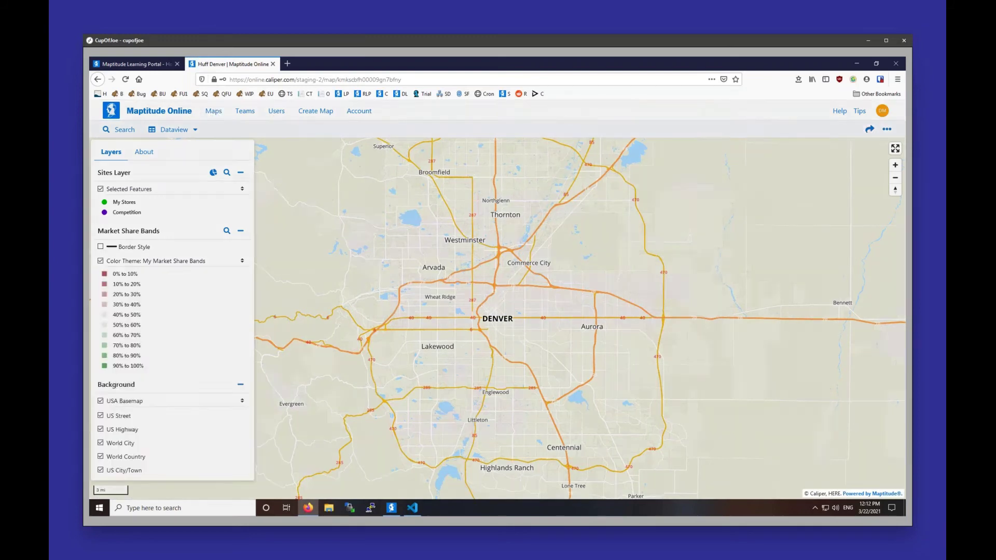
- View the map's sharing options and its additional map actions, closing both without changing anything
click(870, 130)
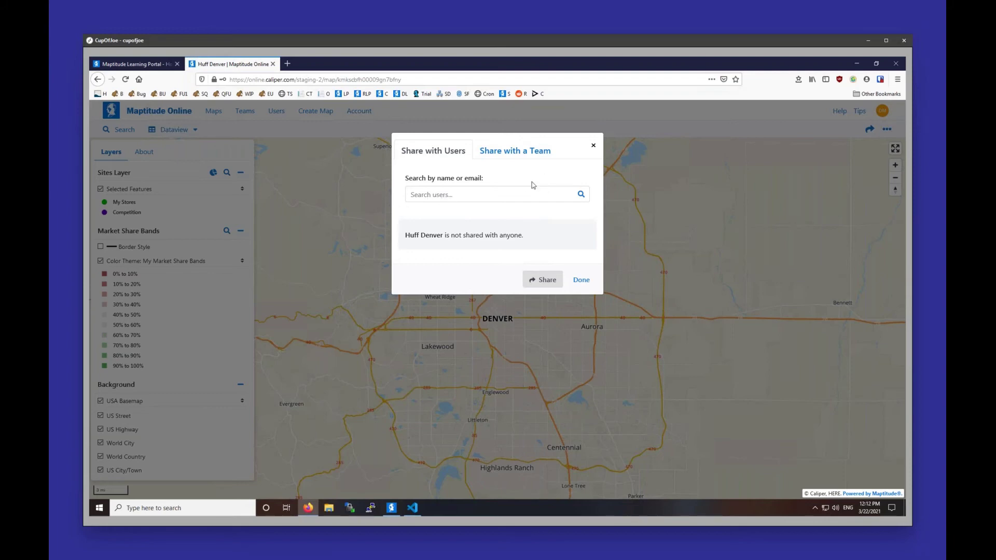
click(595, 147)
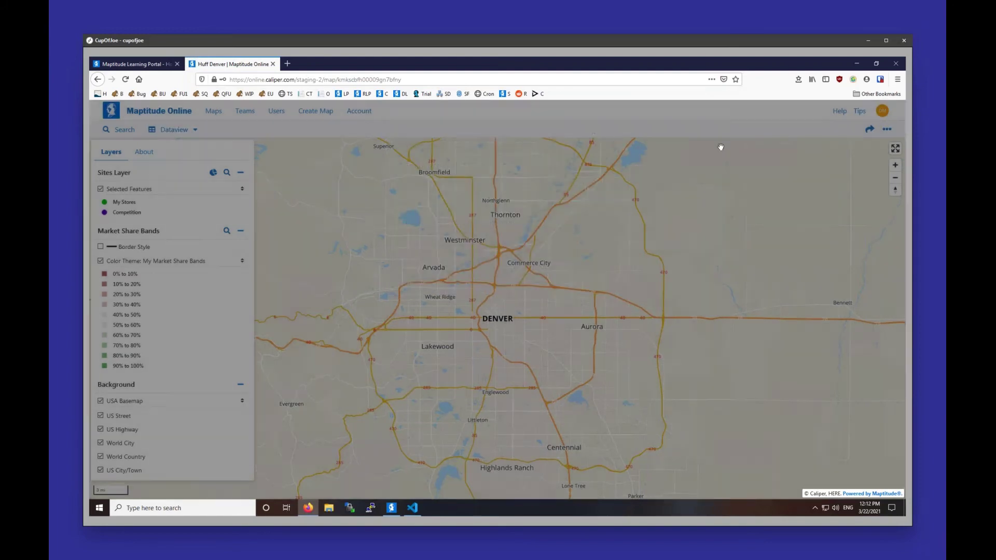
click(887, 129)
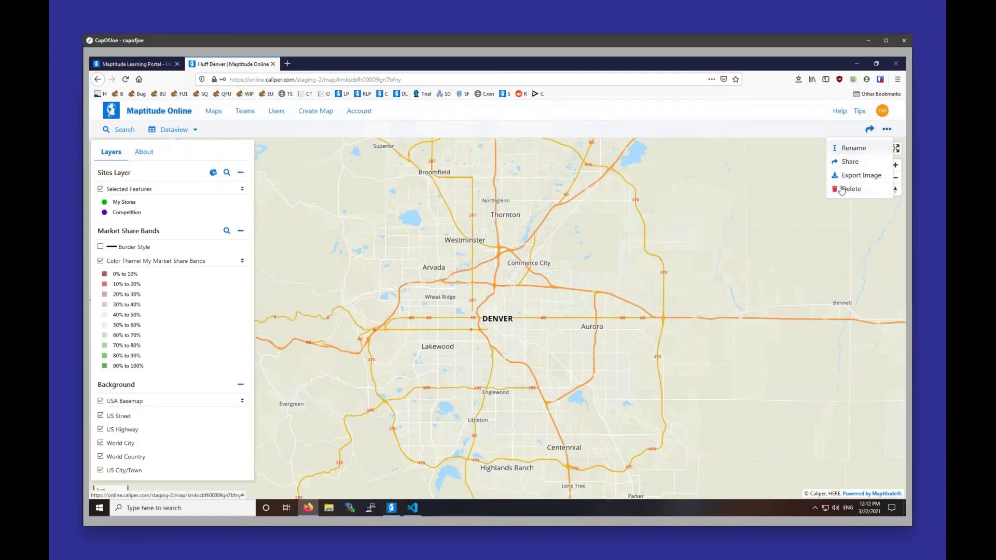
click(803, 128)
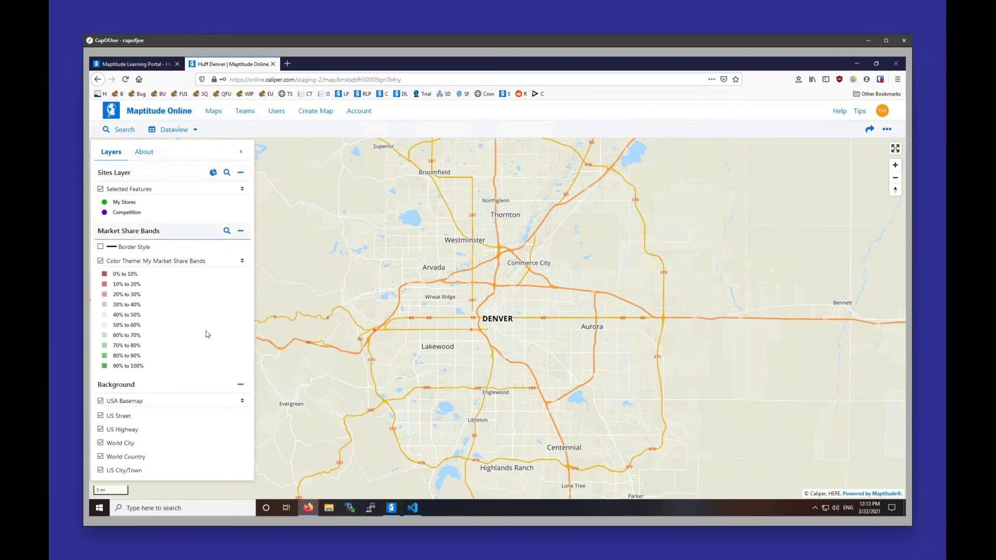
- Hide the US Highway and World City layers in the online map's background
click(101, 430)
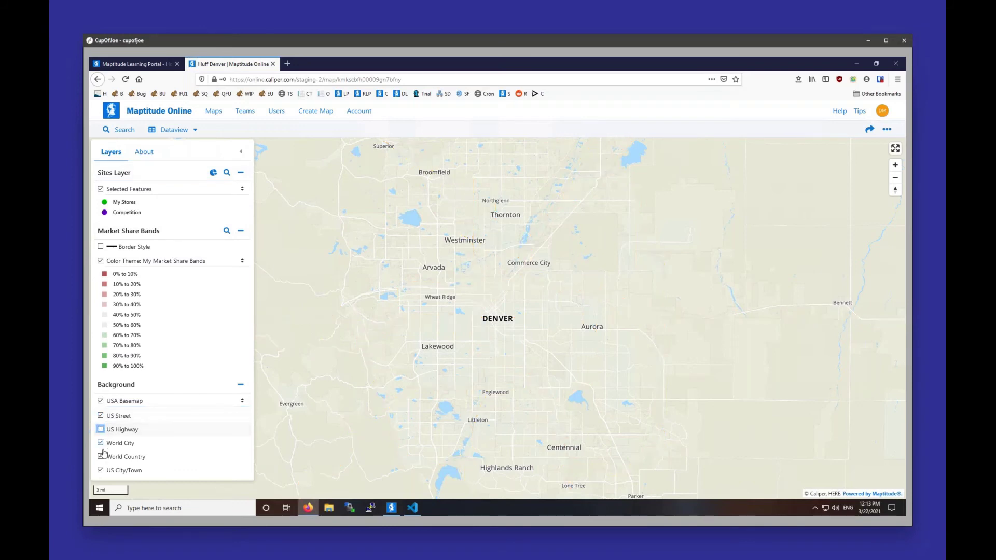
click(101, 444)
drag(337, 308, 393, 396)
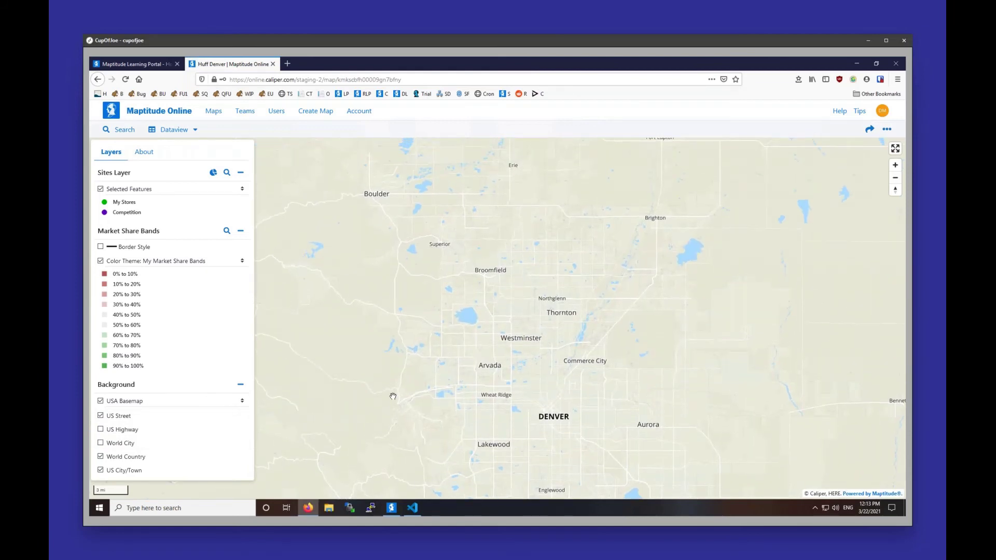
- Return to desktop Maptitude, open the Routing & Directions Manager accepting its disclaimer, and dock it below the Display Manager
click(901, 67)
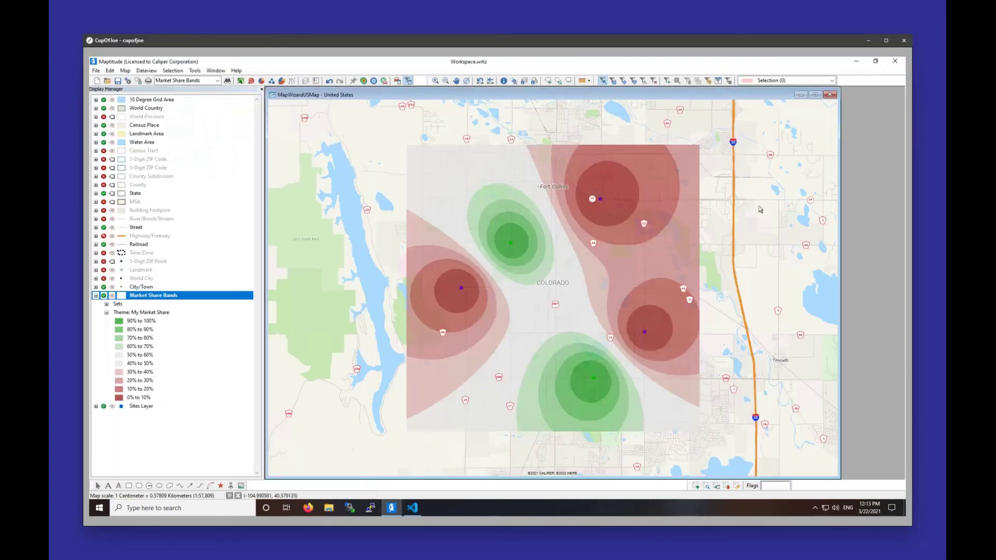
mouse_move(761, 209)
click(398, 81)
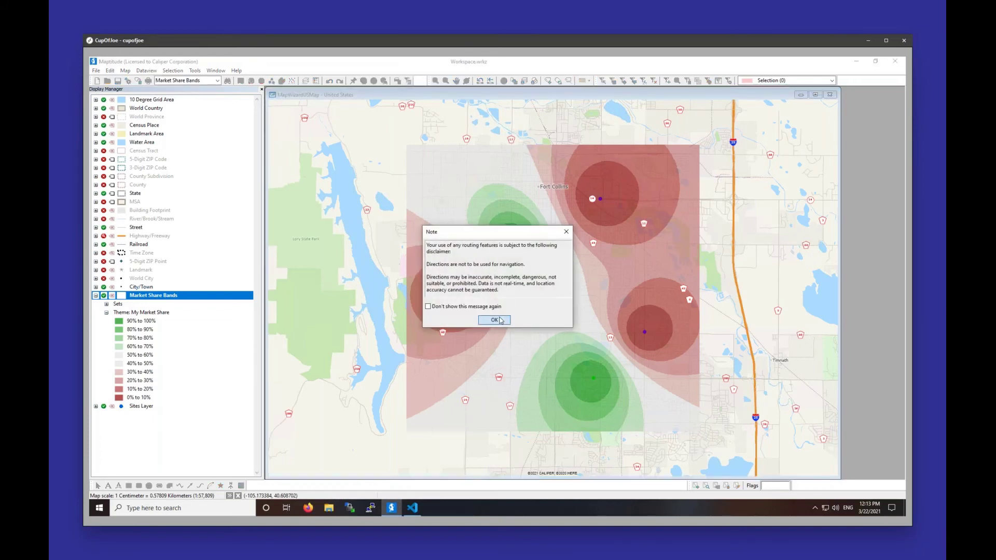
click(495, 320)
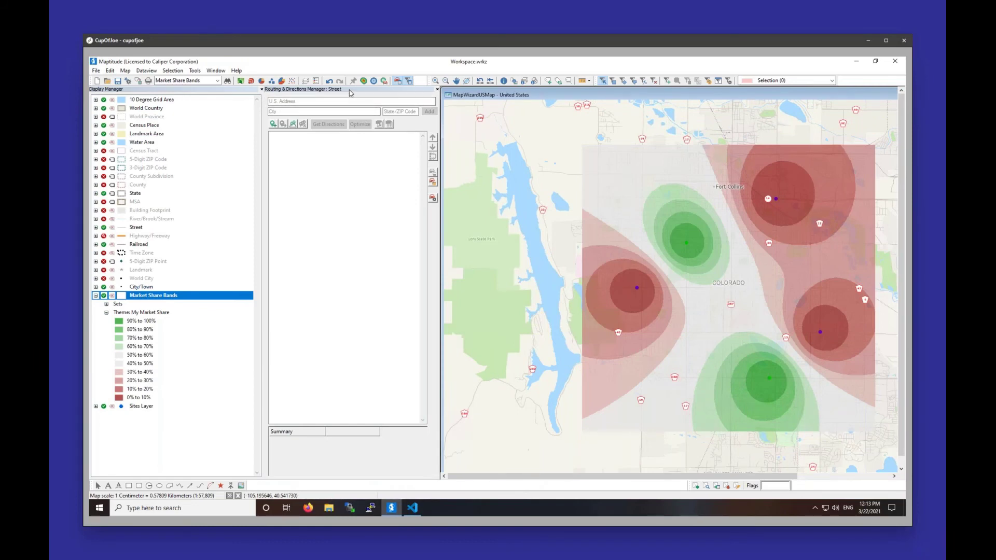
drag(351, 93, 155, 312)
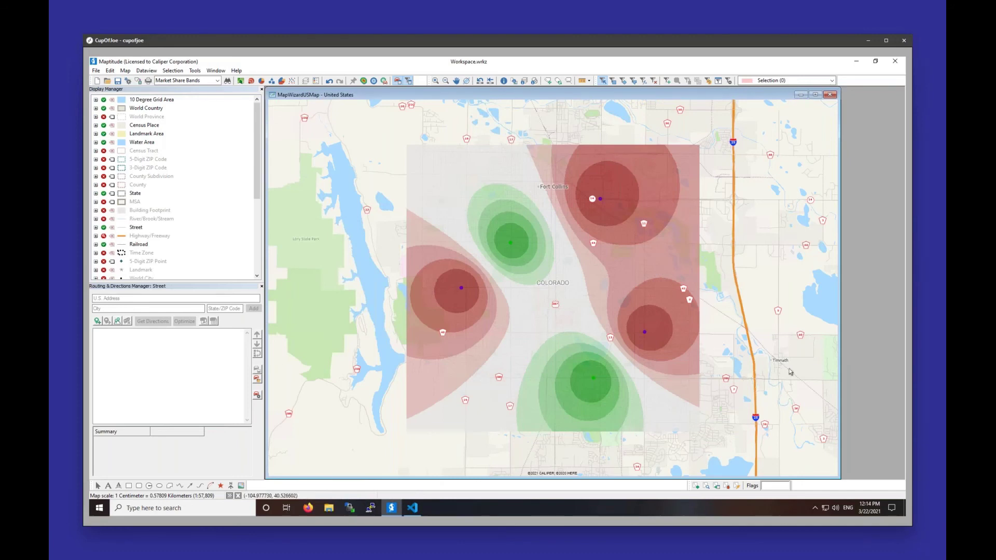
mouse_move(790, 371)
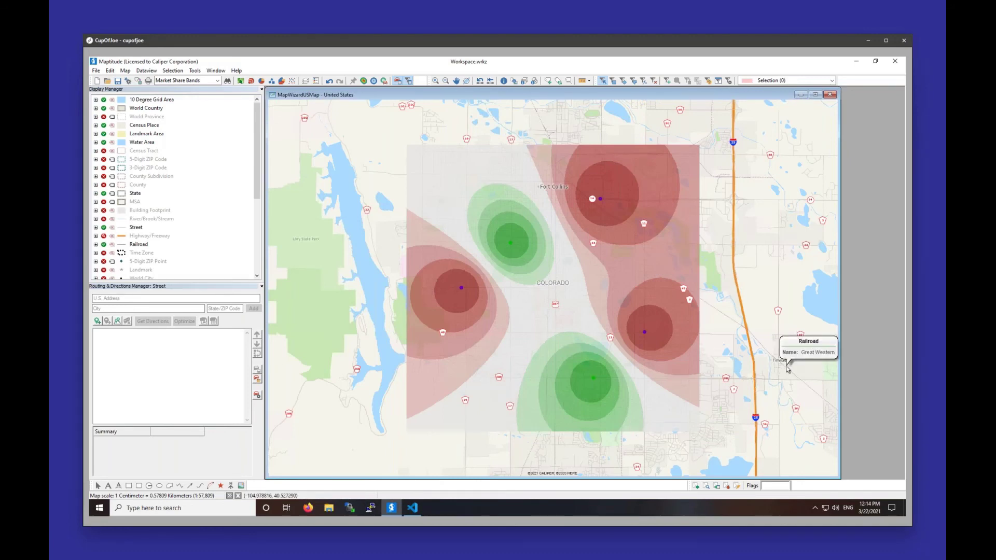
- Try Target Speeds for Major Highways and Secondary Highways in the Route Options, clear both, and close without saving
click(257, 395)
click(475, 170)
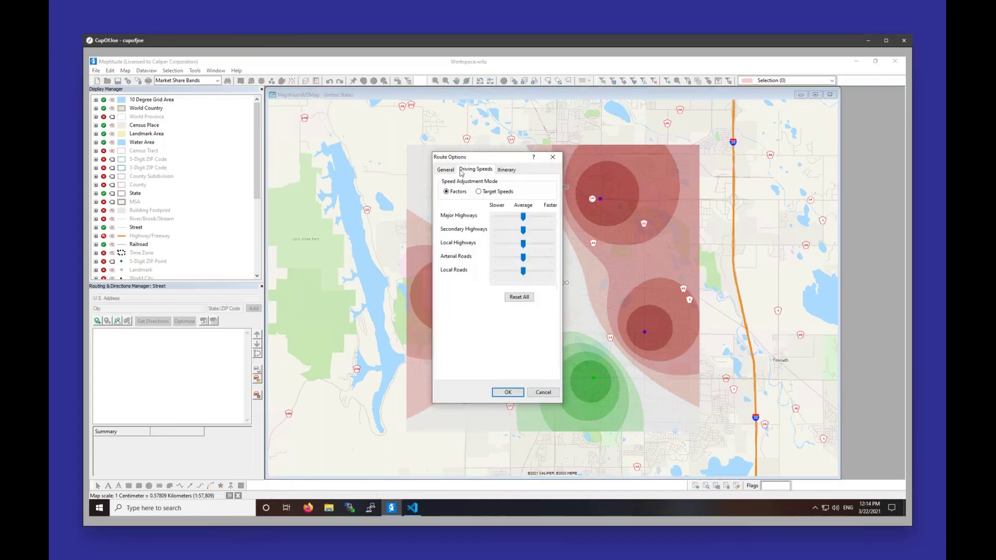
click(491, 196)
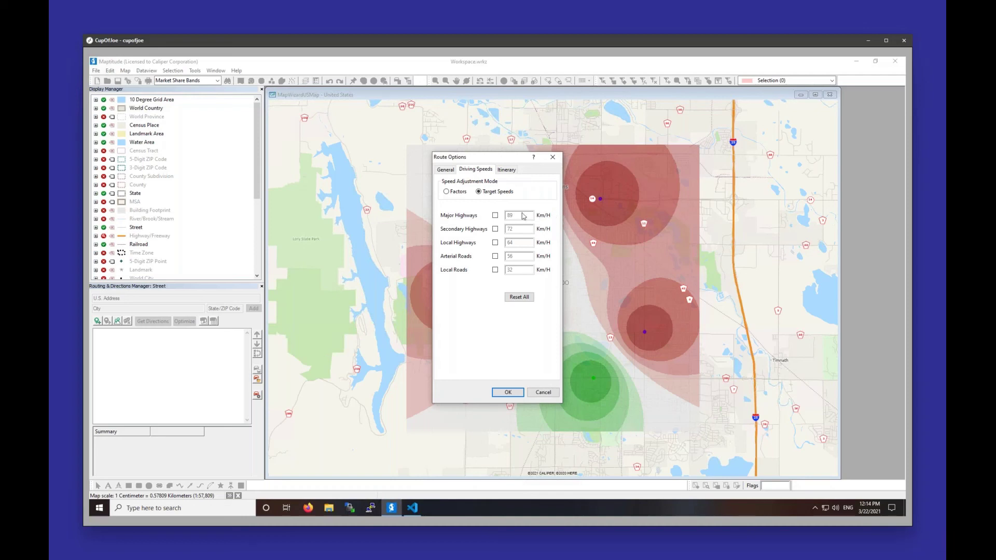
click(495, 215)
click(495, 228)
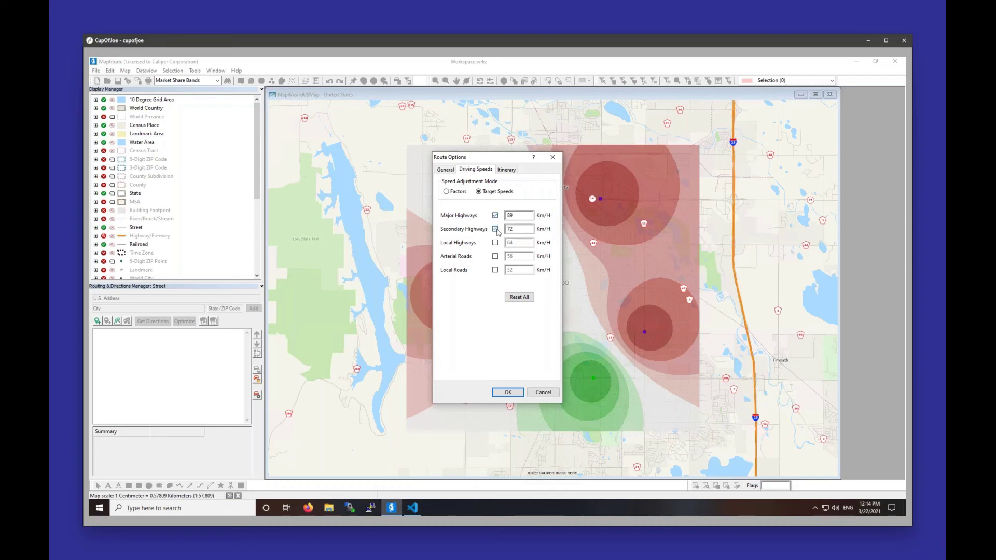
click(495, 215)
click(496, 229)
click(553, 157)
- Compare the Factors and Target Speeds driving speed modes for Distance and Travel Time Tables, then close without creating a table
click(194, 71)
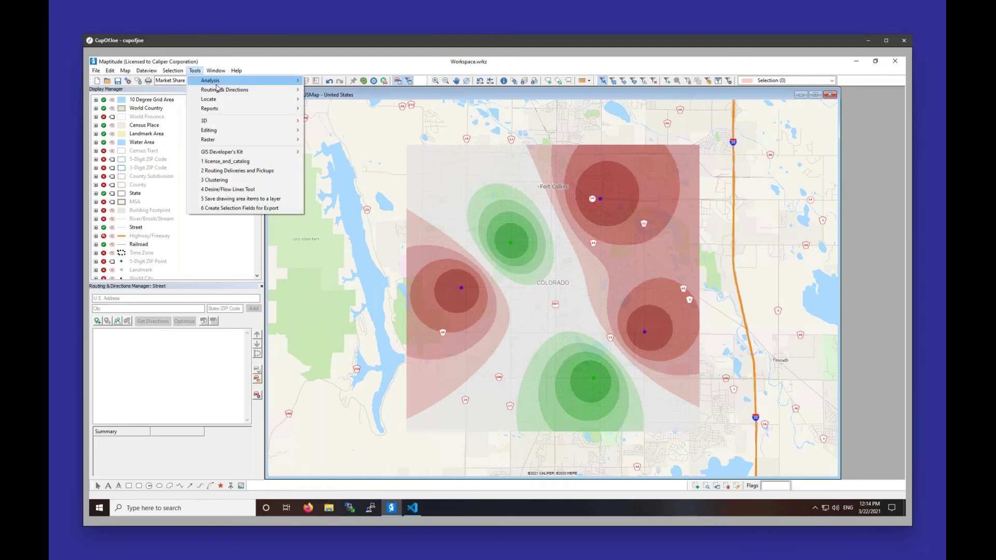
mouse_move(211, 92)
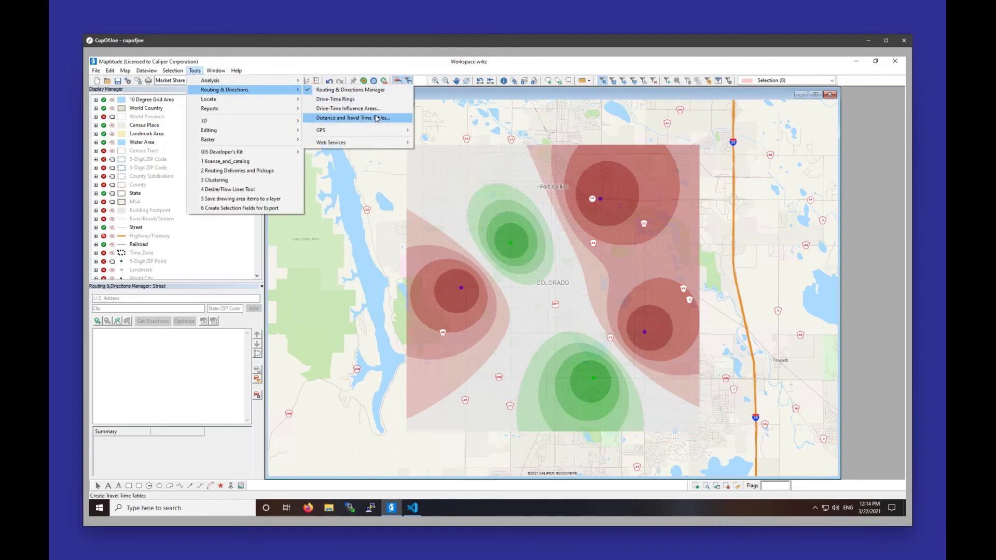
click(378, 118)
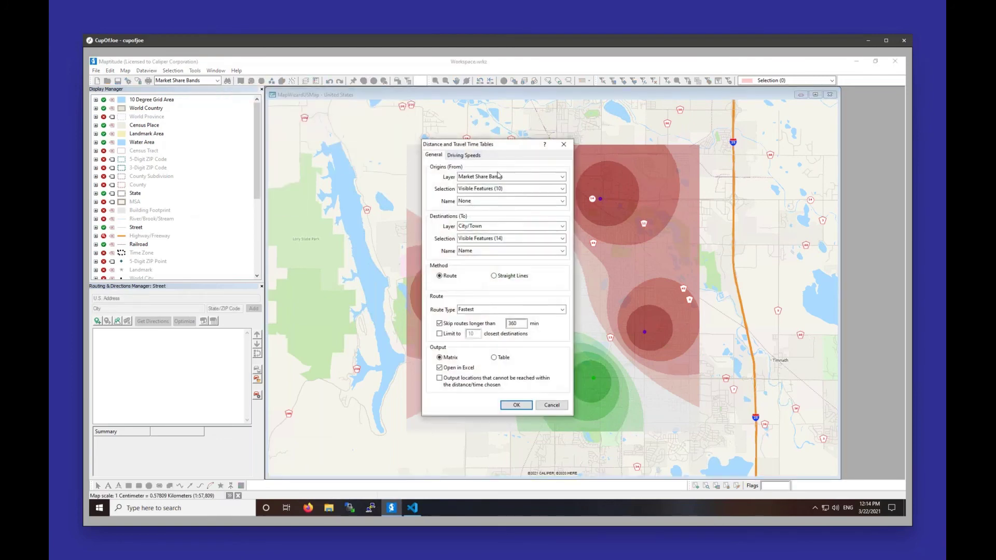
click(464, 155)
click(475, 179)
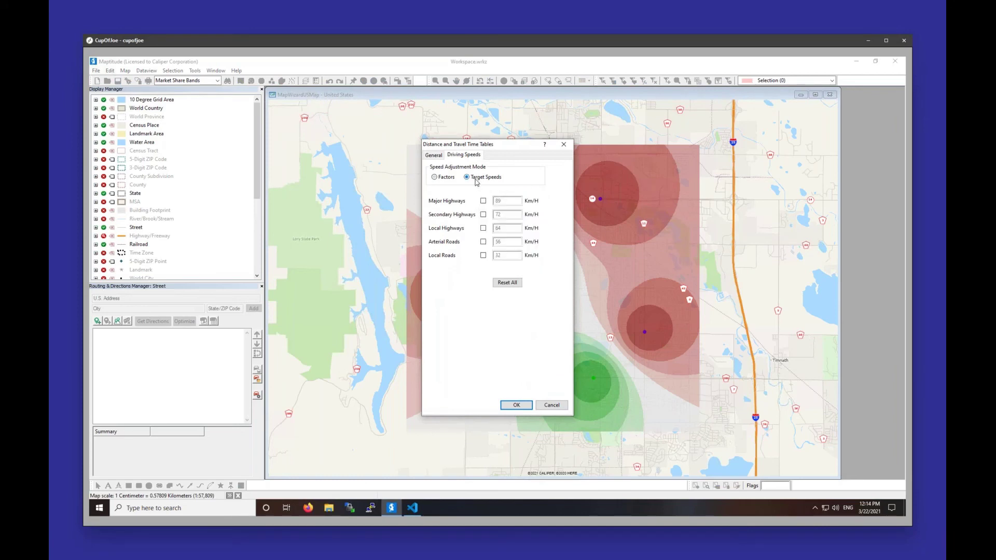
click(446, 179)
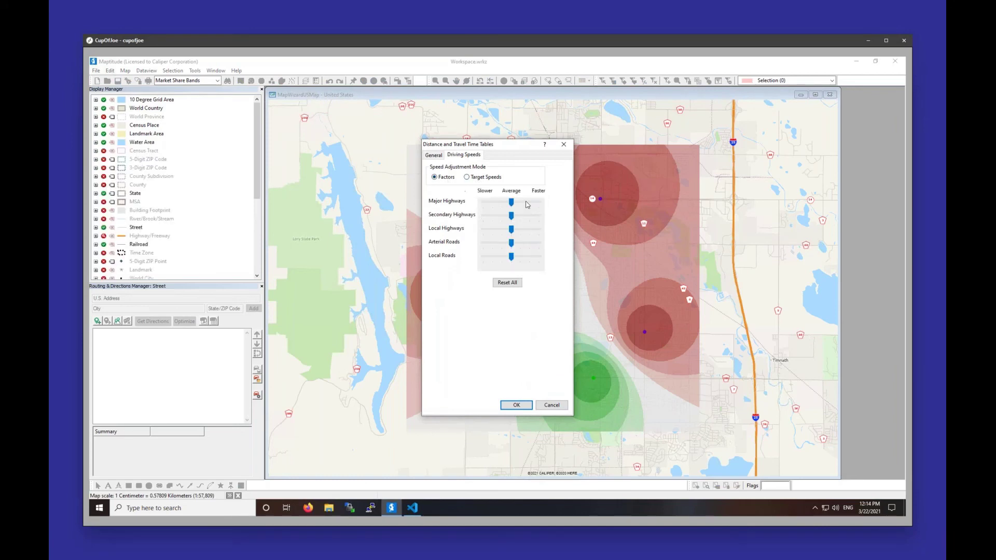
click(467, 177)
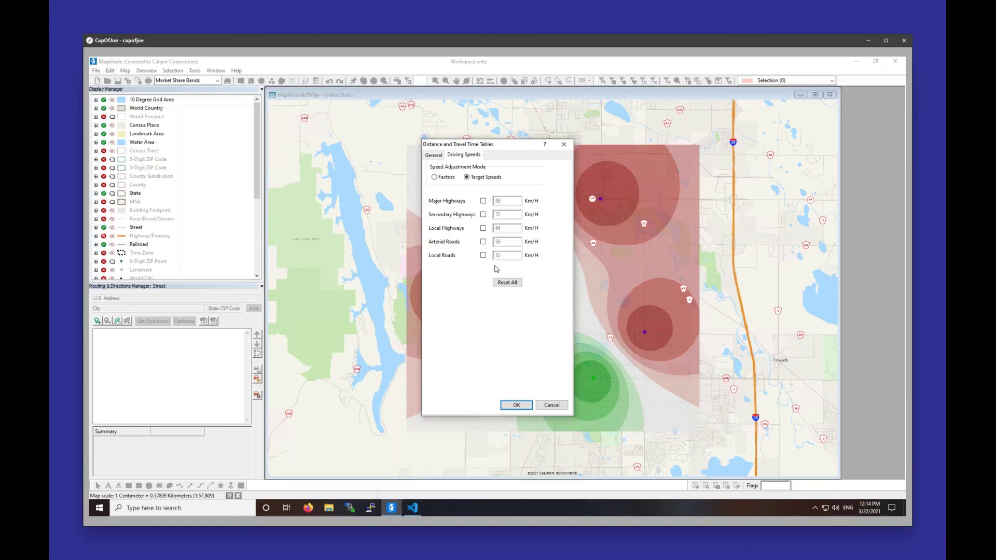
click(563, 145)
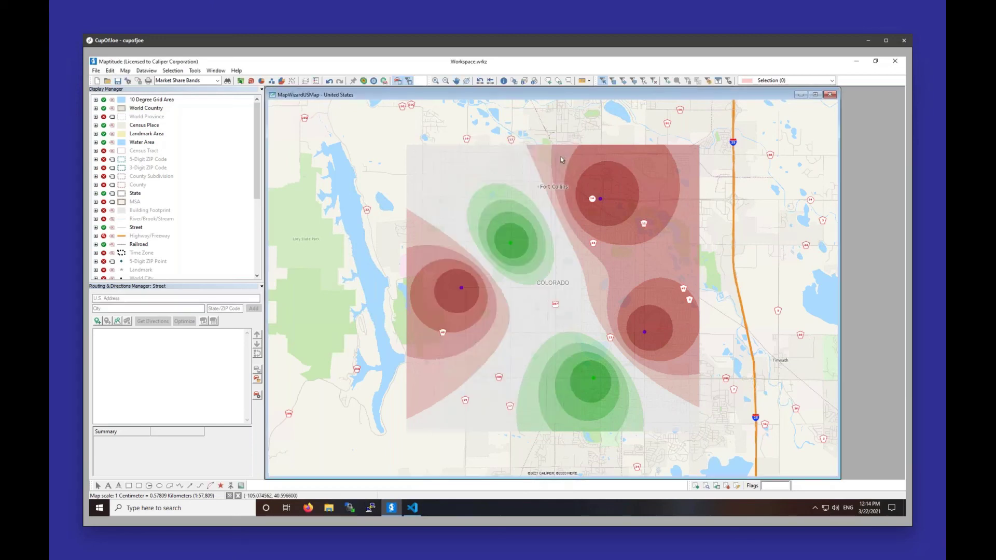
- Display the Google Maps Toolbar and dock it centered along the edge below the map window
mouse_move(559, 172)
click(195, 71)
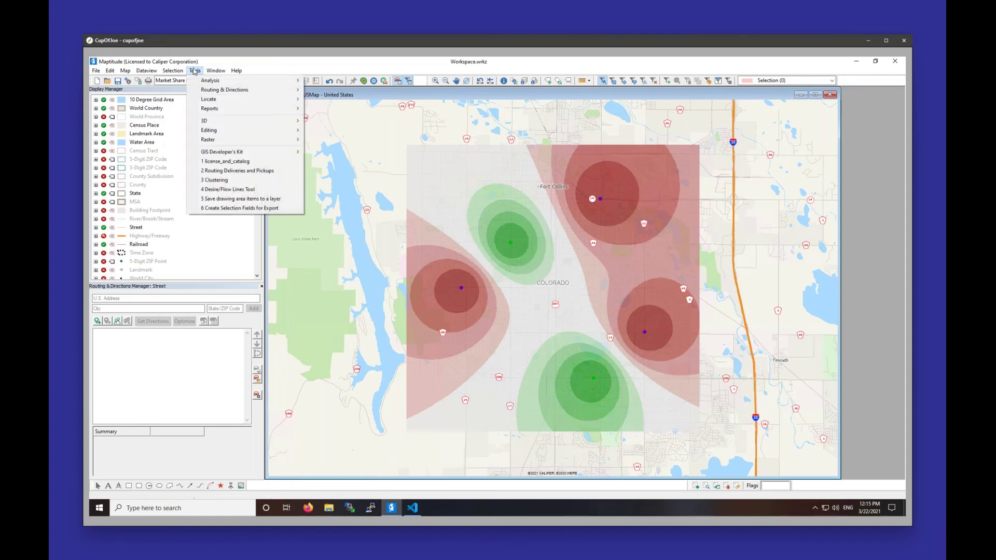
mouse_move(201, 83)
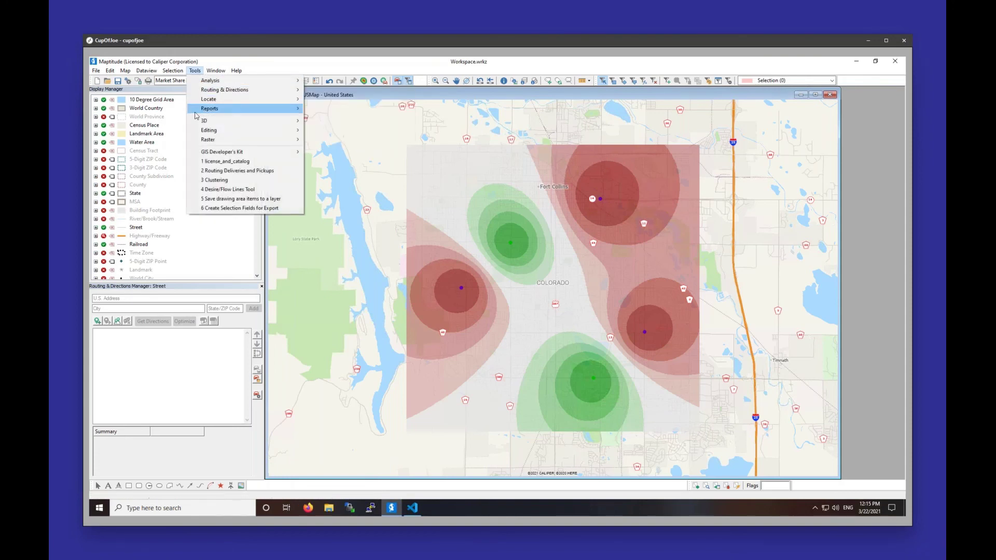
mouse_move(197, 115)
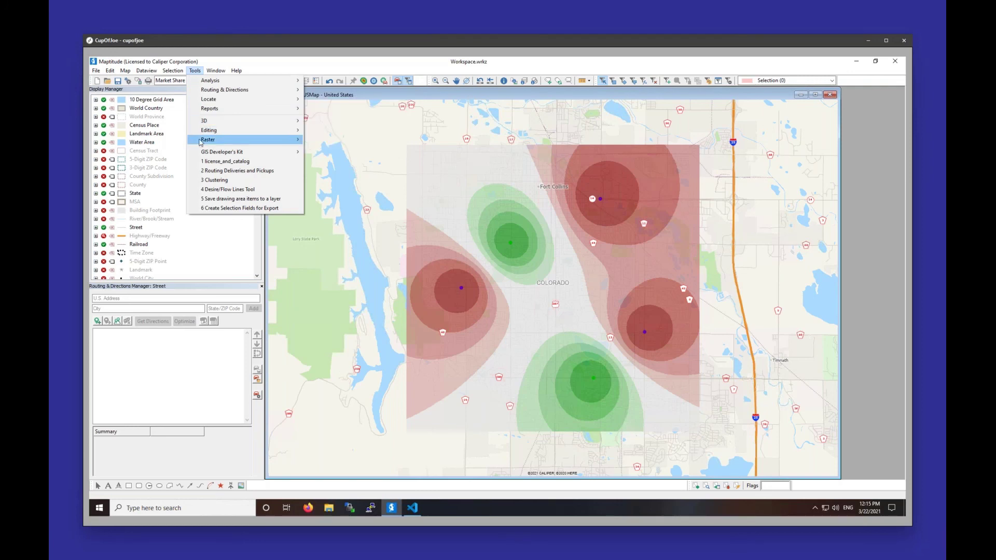
mouse_move(205, 141)
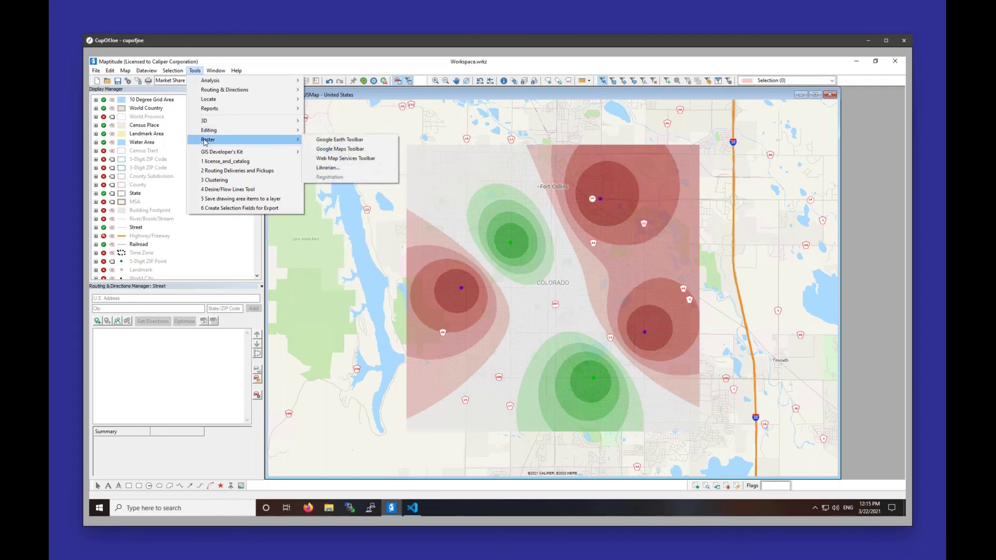
click(354, 151)
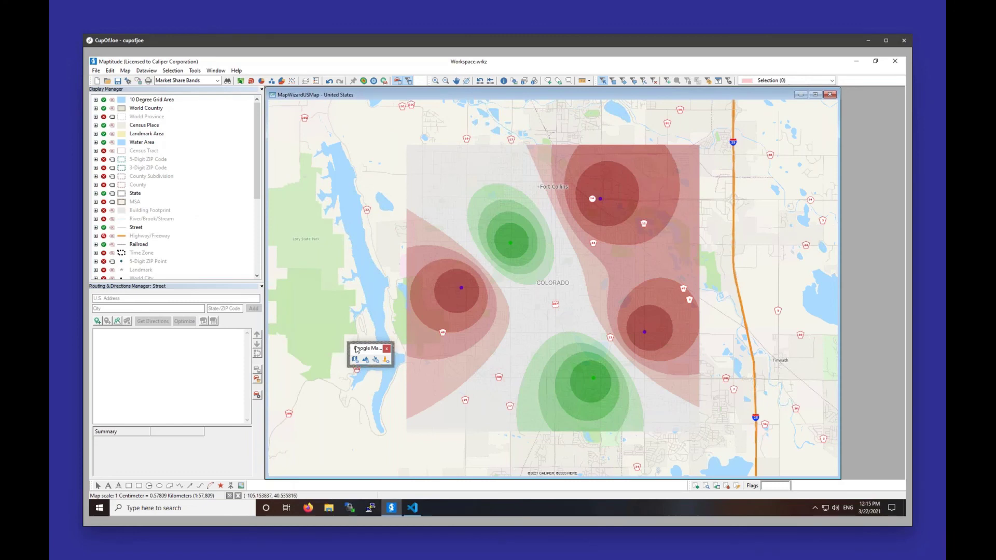
drag(356, 349, 309, 485)
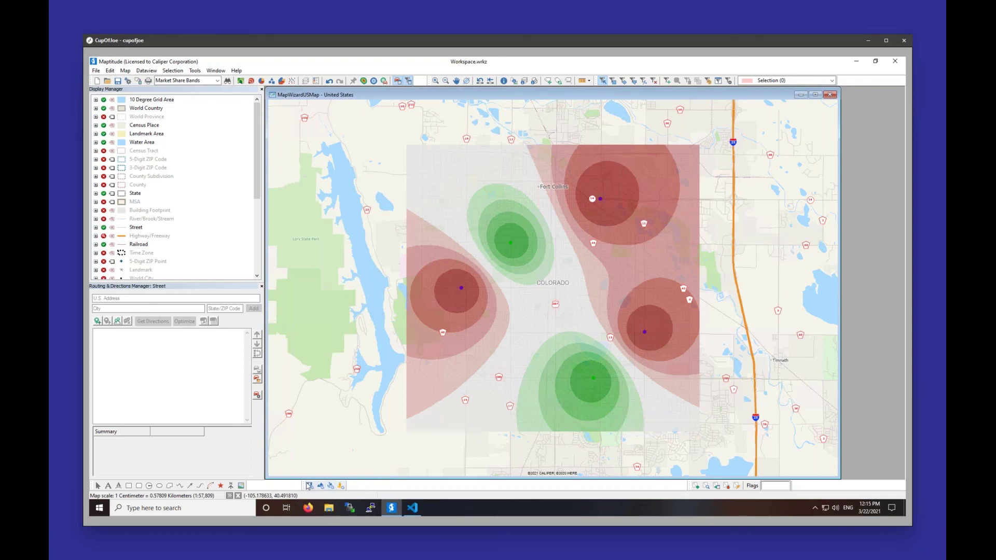
drag(303, 488, 531, 488)
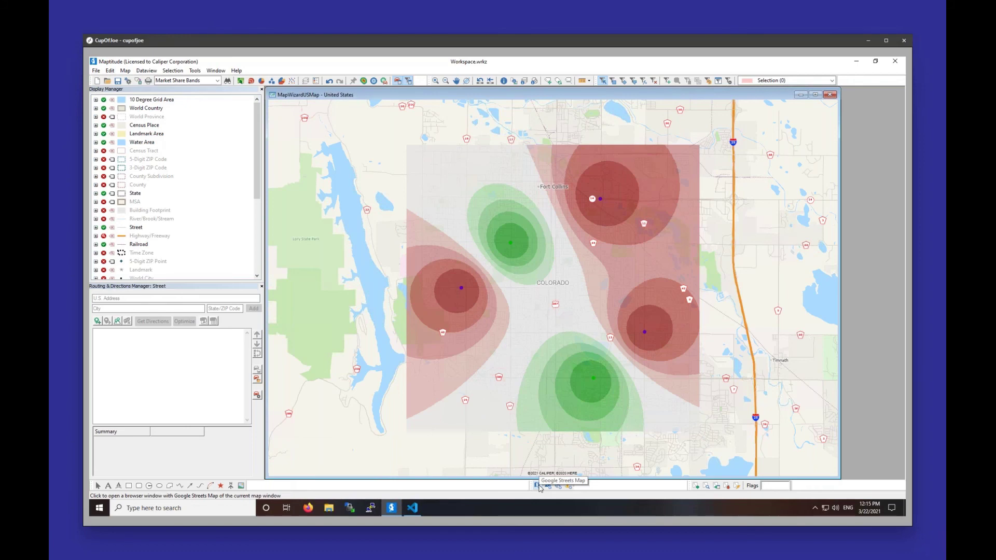
- Open the current map area in Google Streets Map, then return to Maptitude
click(538, 486)
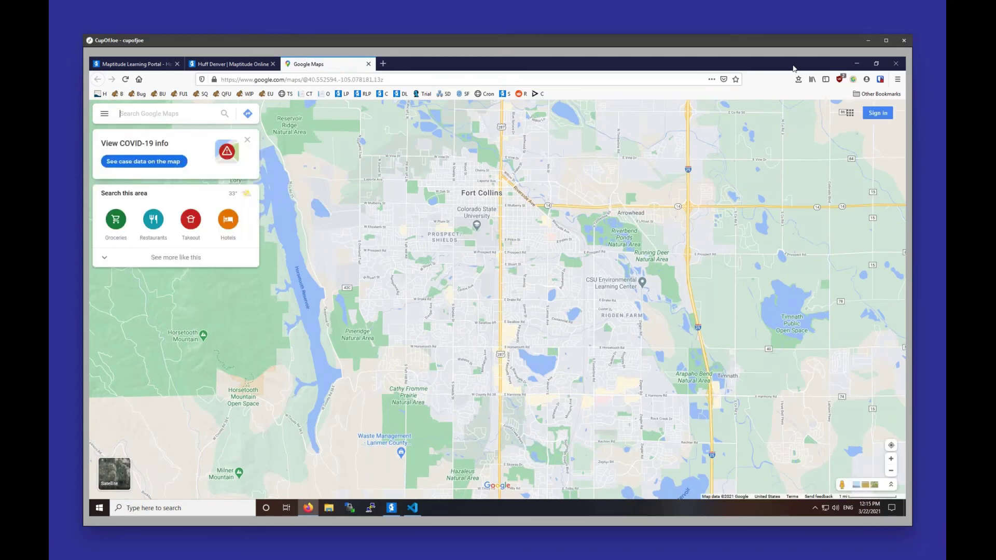
click(896, 63)
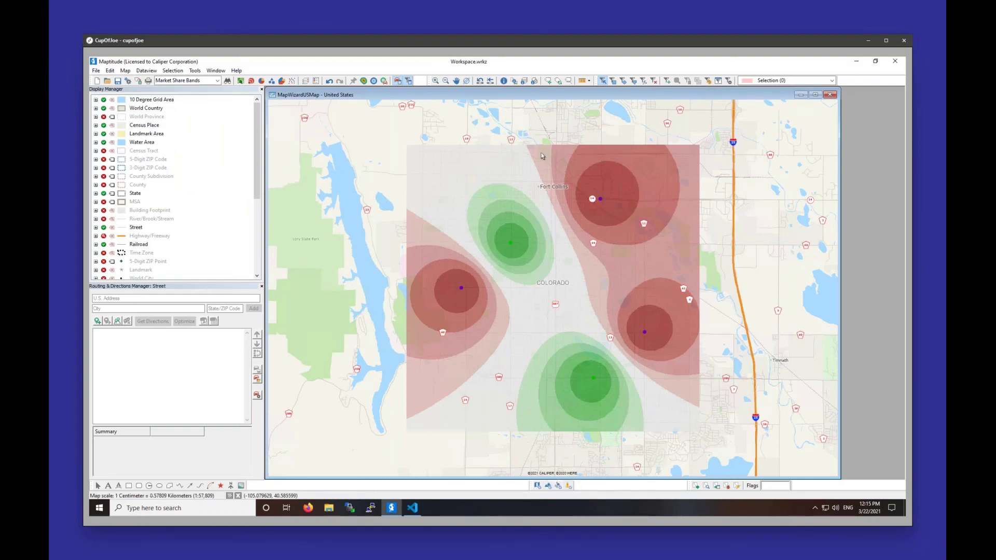
- Zoom in near the Fort Collins label, look around that spot in Google Street View, and return to Maptitude
click(436, 80)
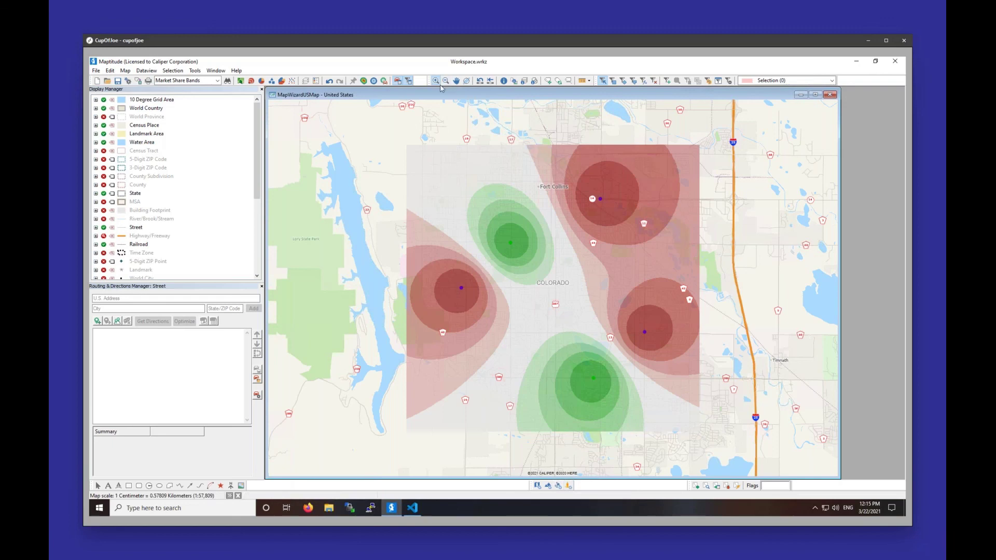
click(562, 208)
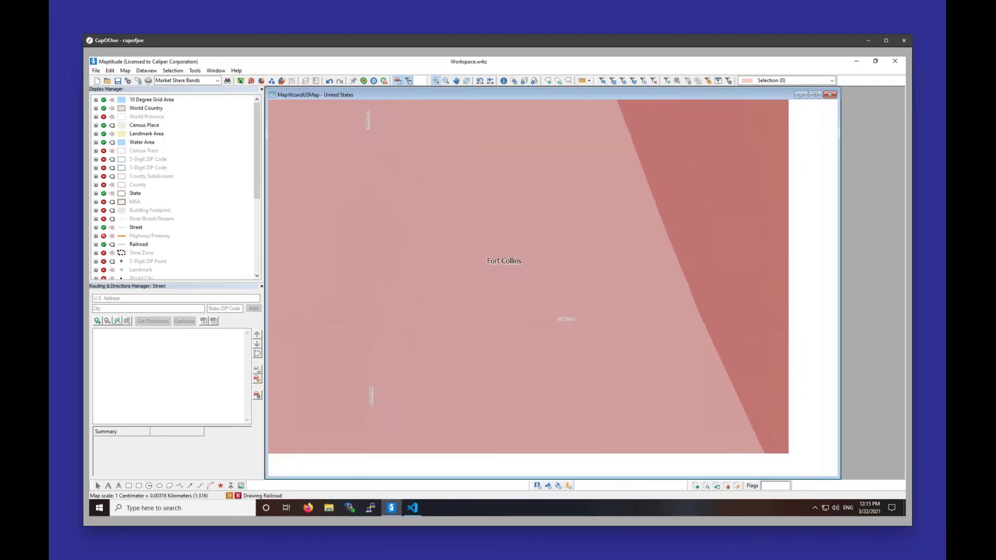
click(569, 486)
click(525, 390)
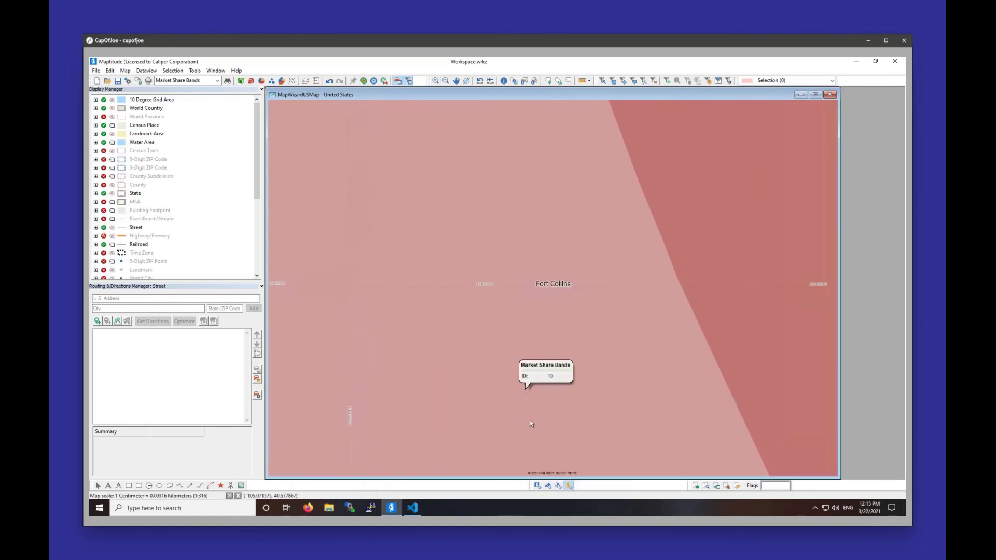
click(514, 289)
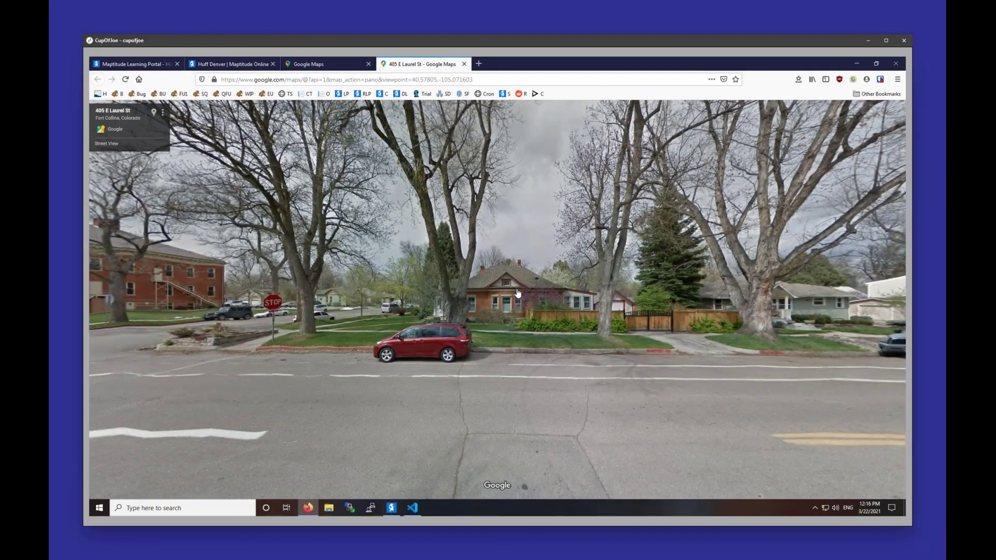
mouse_move(441, 306)
mouse_down()
mouse_move(499, 303)
mouse_move(459, 305)
mouse_up()
drag(752, 307, 541, 307)
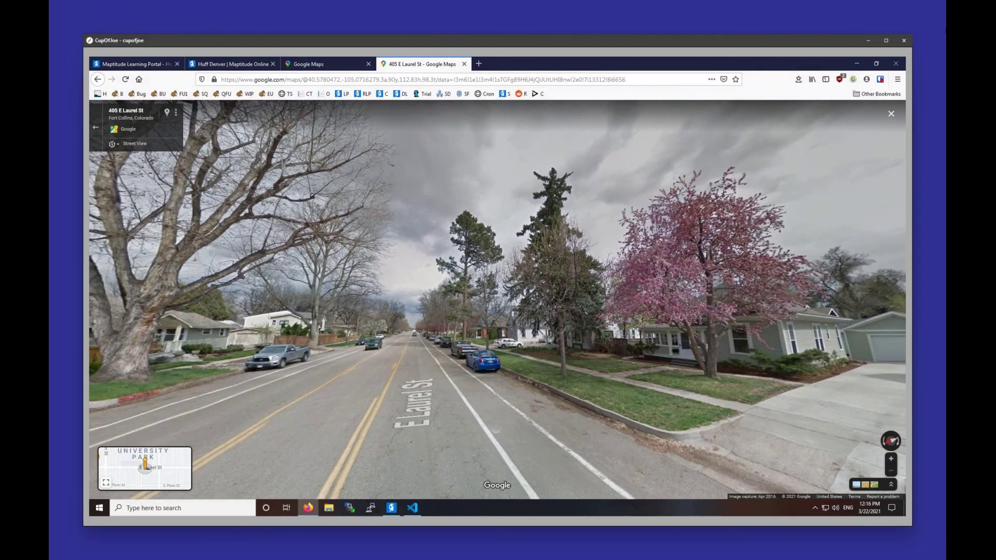
click(896, 63)
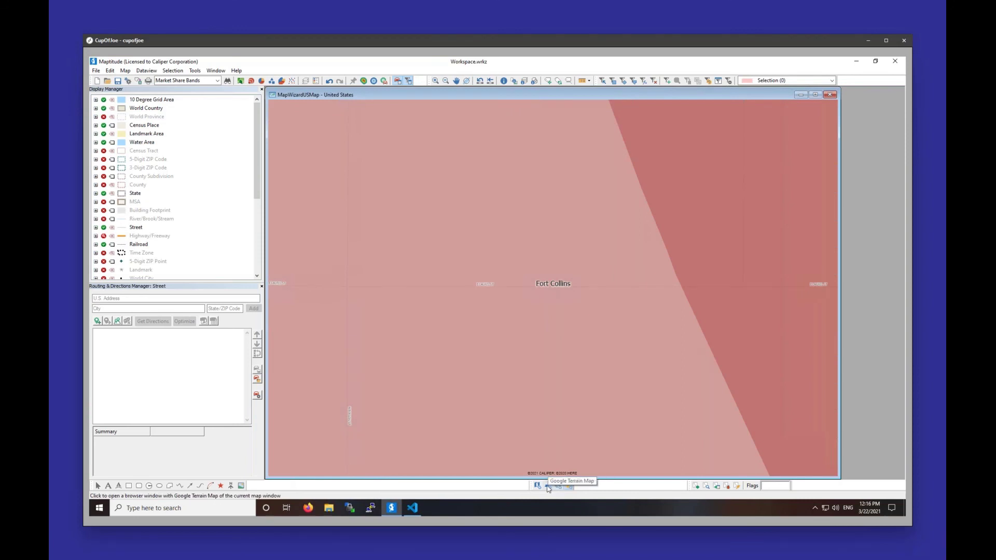
- Open the current map area in Google Terrain Map, examine the terrain around Fort Collins, and return to Maptitude
scroll(493, 360, down, 2)
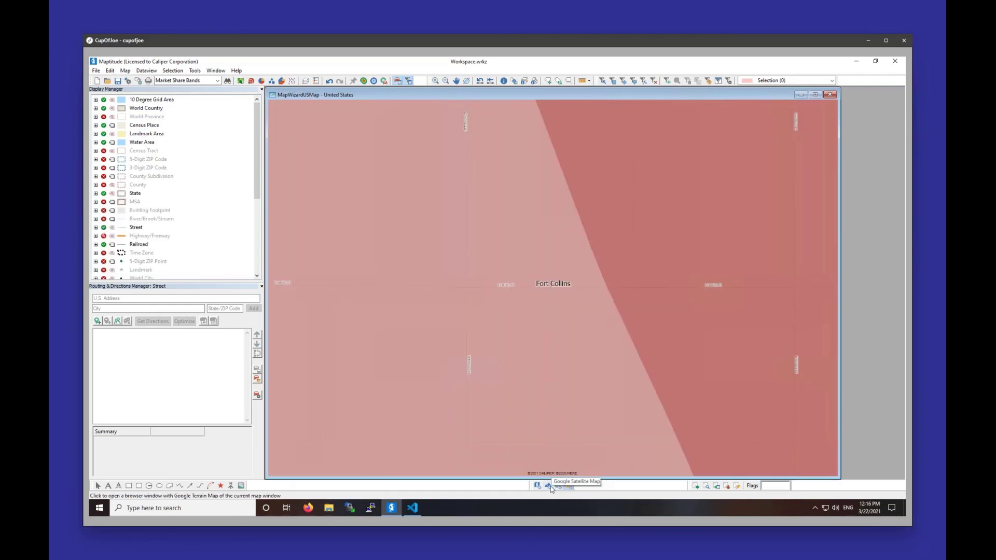
click(558, 487)
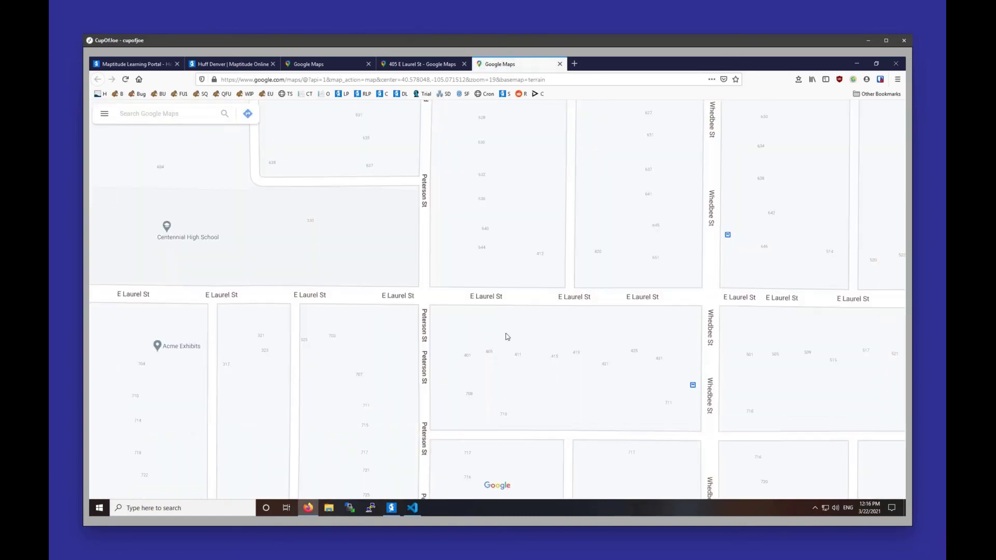
scroll(507, 336, down, 10)
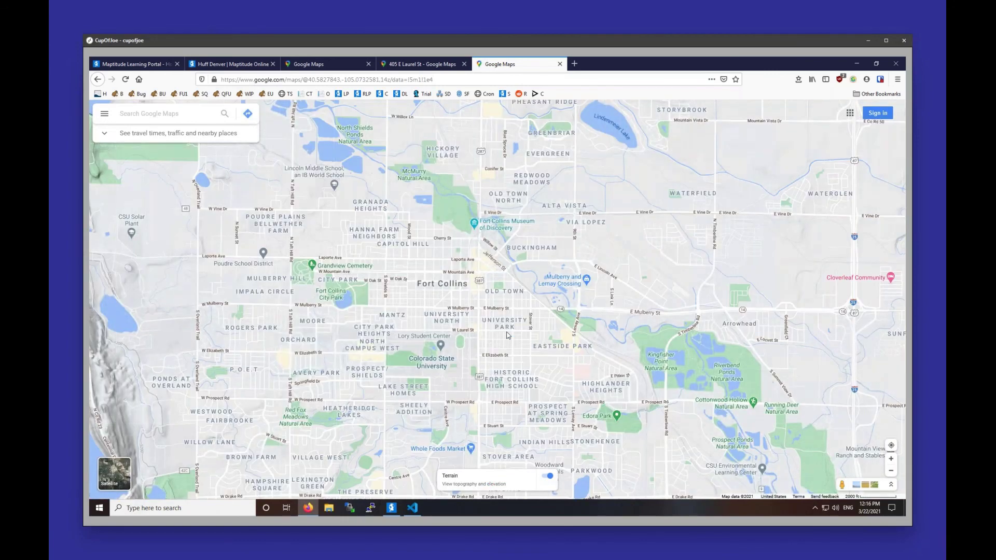
scroll(289, 292, down, 2)
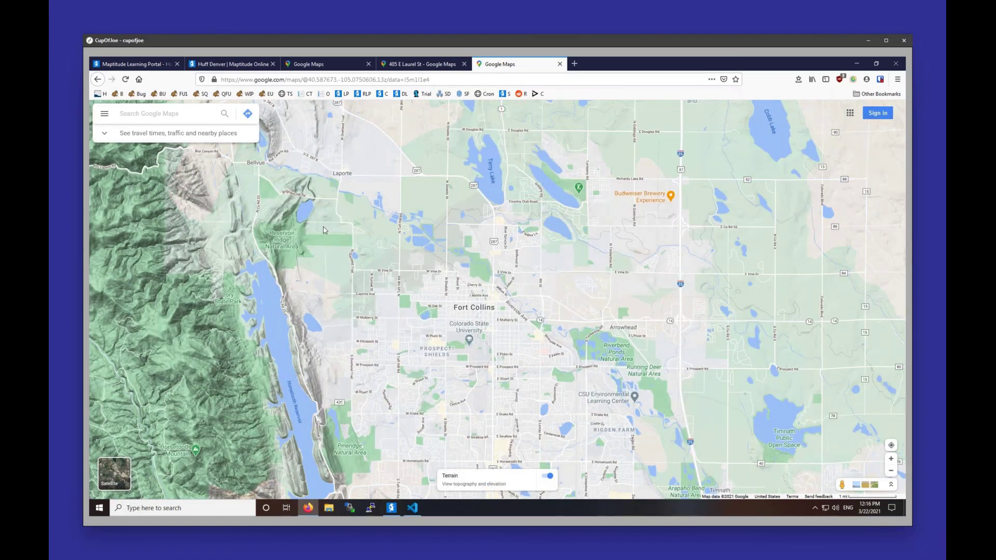
click(853, 64)
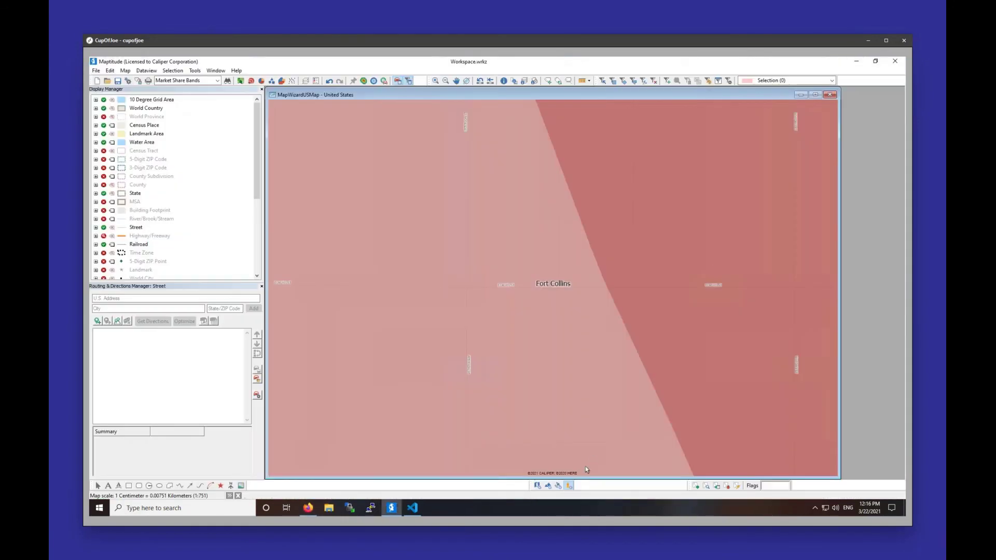
- Hide the Market Share Bands layer on the map
click(555, 488)
scroll(121, 222, down, 5)
click(103, 160)
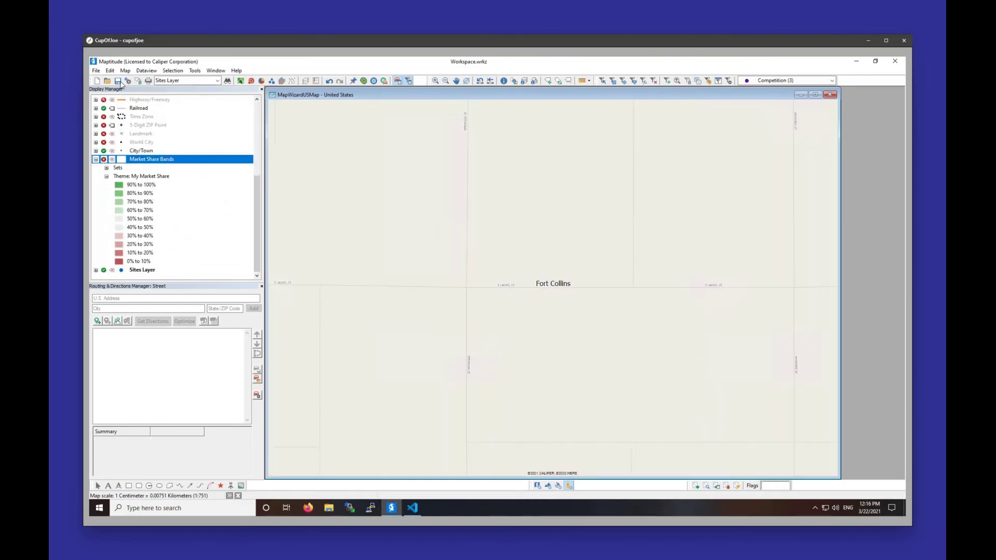
- Add Google Terrain imagery to the map, accept the scale note, and zoom out around Fort Collins
click(125, 71)
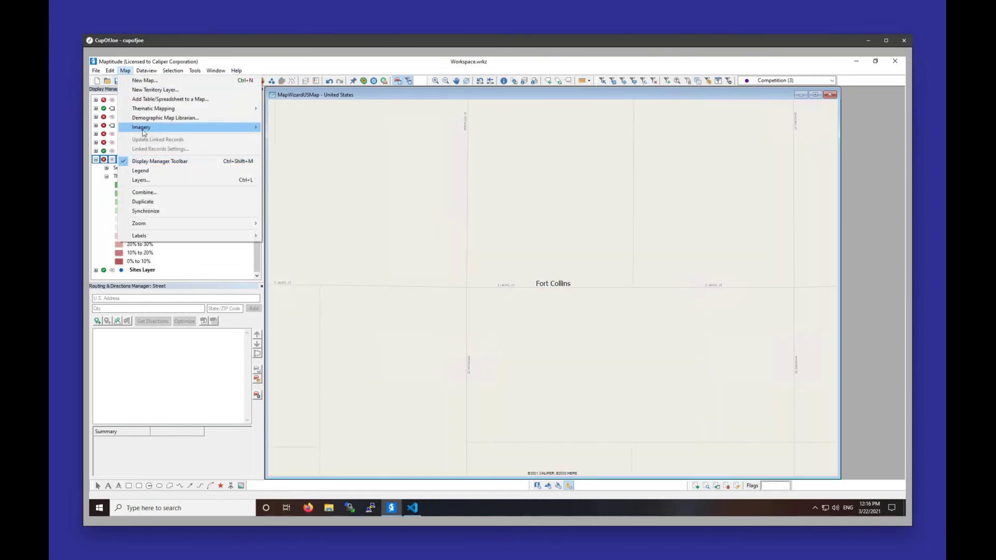
mouse_move(145, 128)
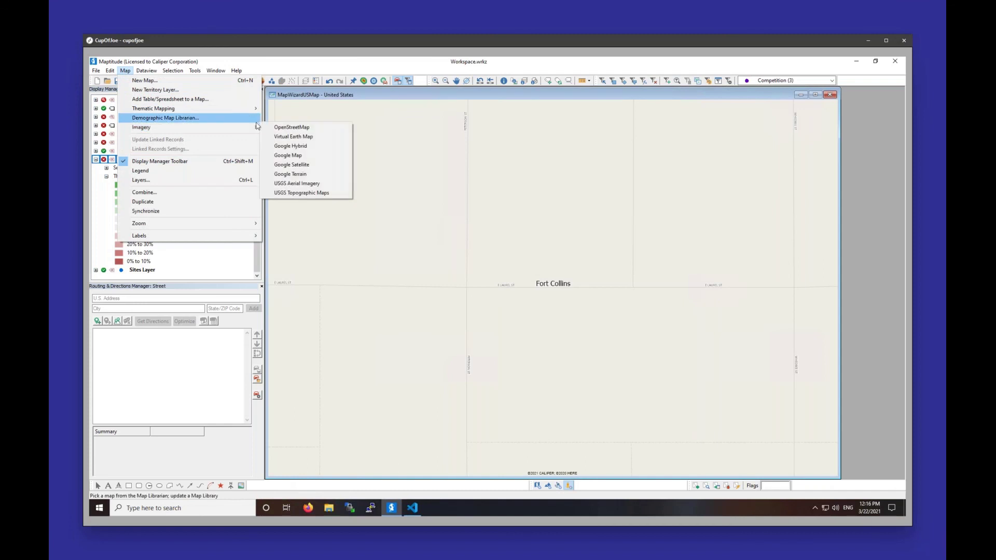
click(287, 174)
click(482, 320)
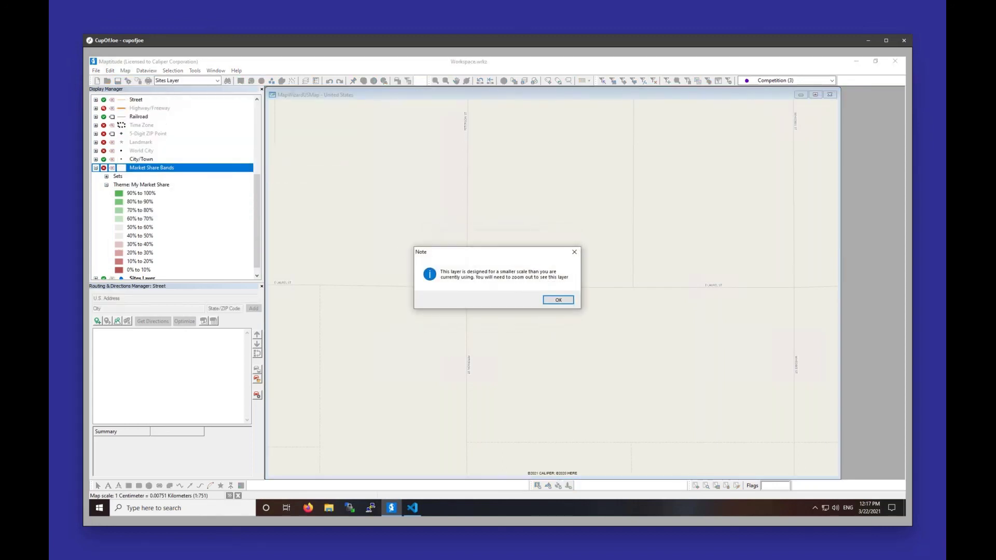
click(562, 301)
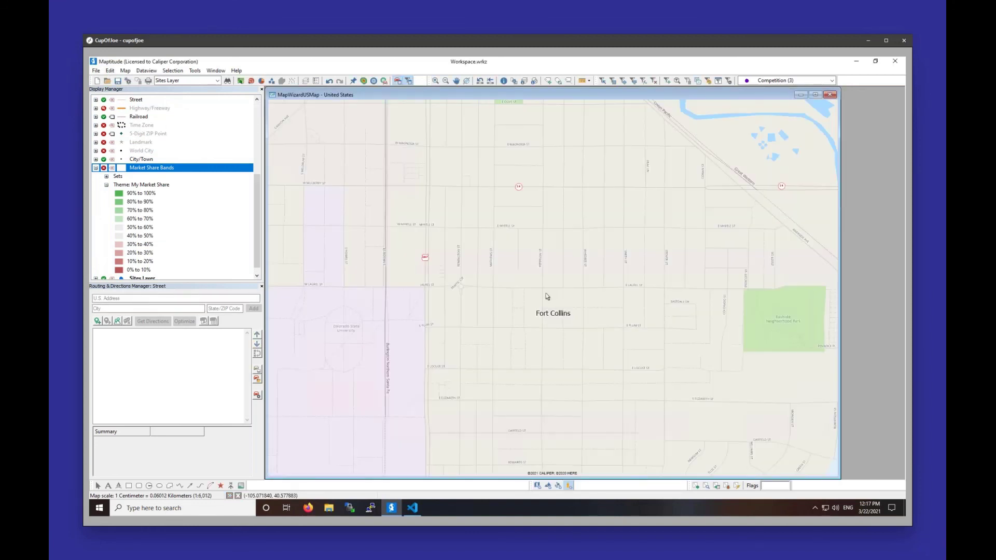
mouse_move(547, 297)
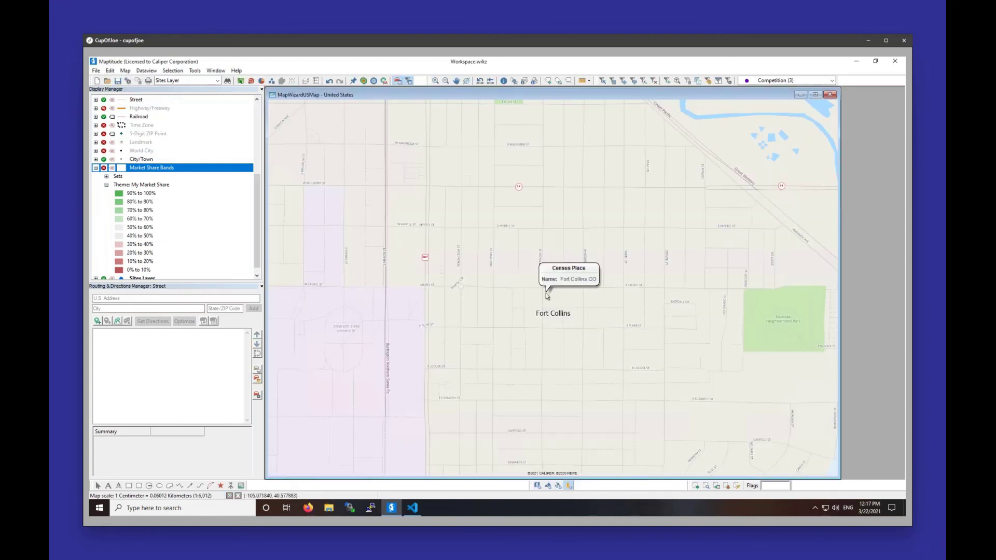
scroll(547, 297, down, 1)
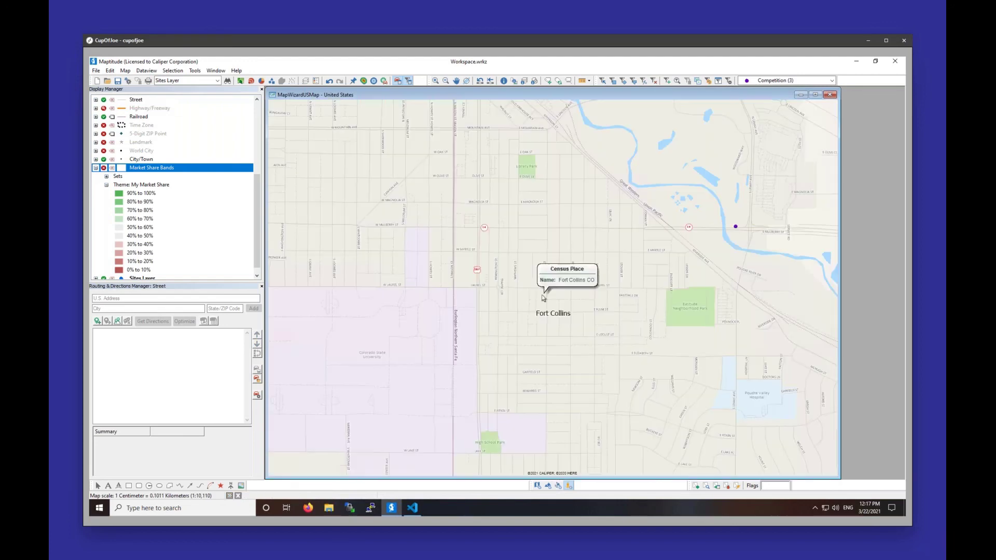